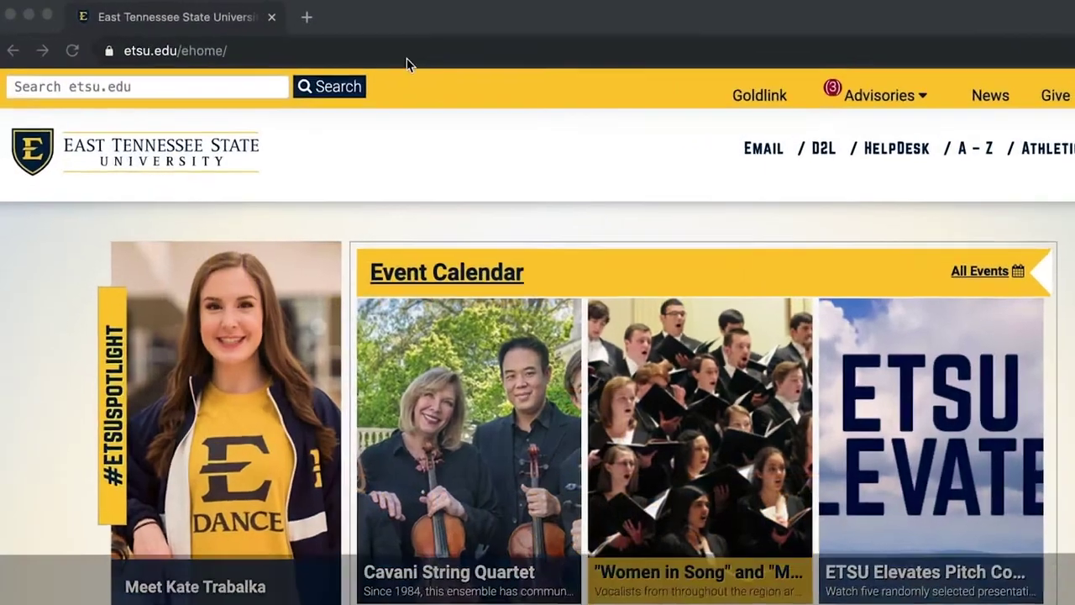
- Load etsu.edu/apply in Chrome to reach the ETSU Online Application sign-in page
click(354, 44)
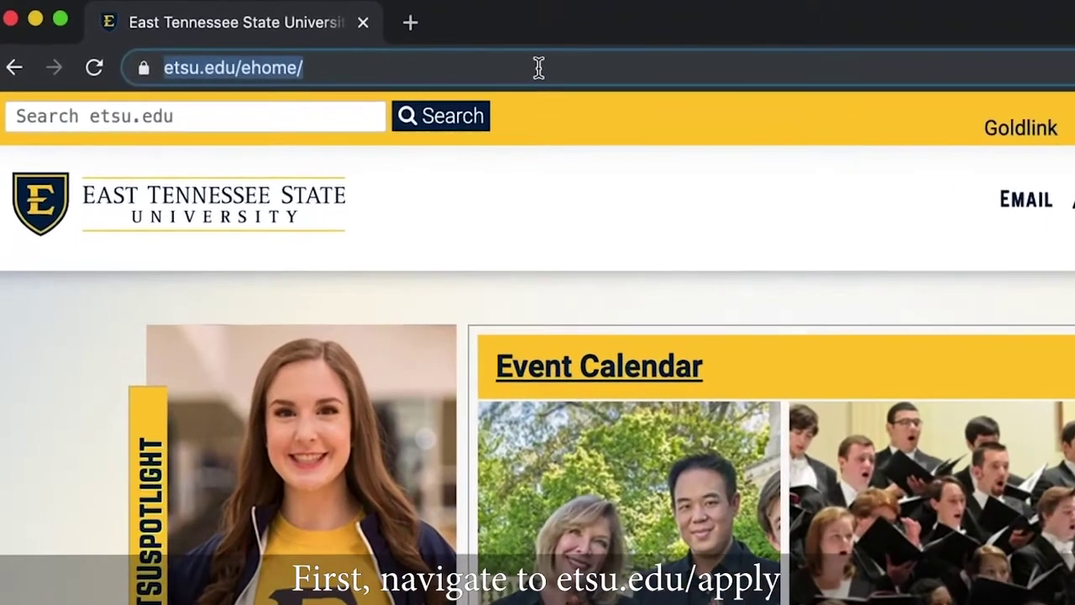
text(etsu.edu/apply)
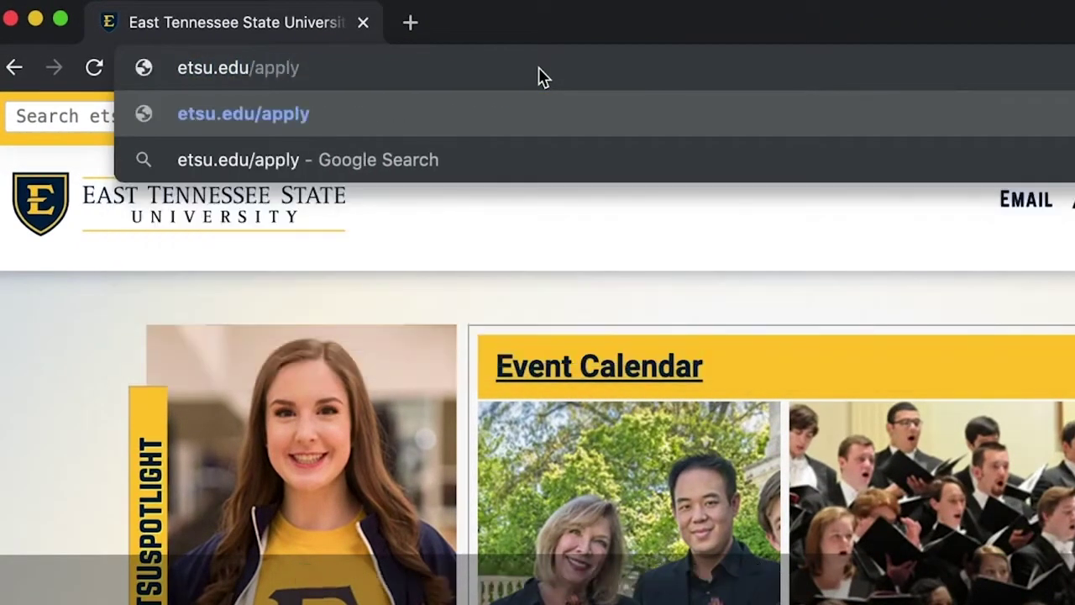
key(Return)
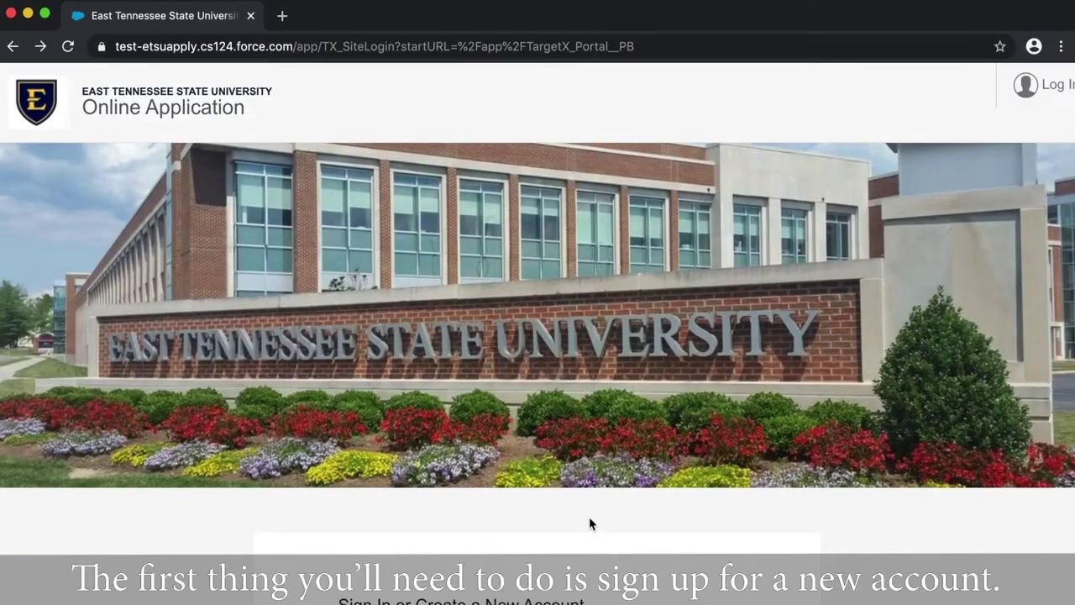
- Open the sign-up form and enter the applicant's first name, last name and e-mail address
scroll(590, 524, down, 5)
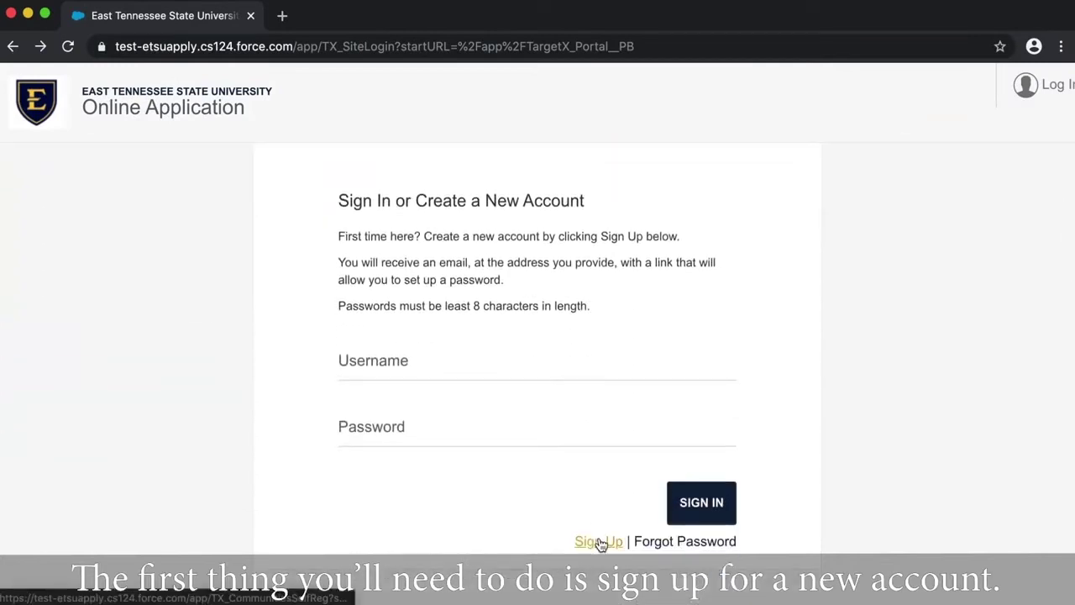
click(599, 542)
scroll(602, 545, down, 5)
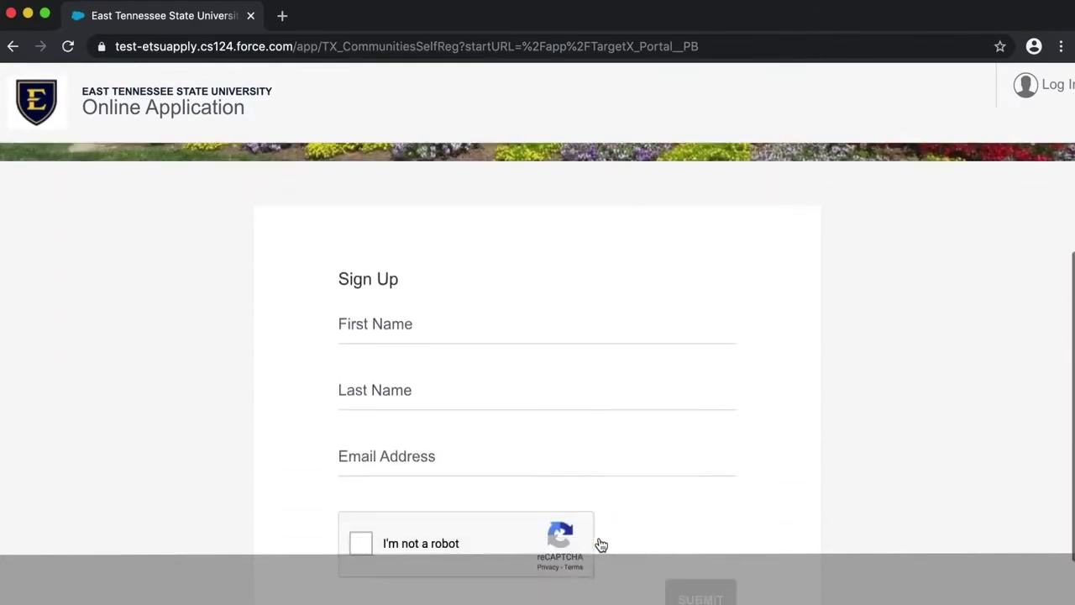
click(493, 271)
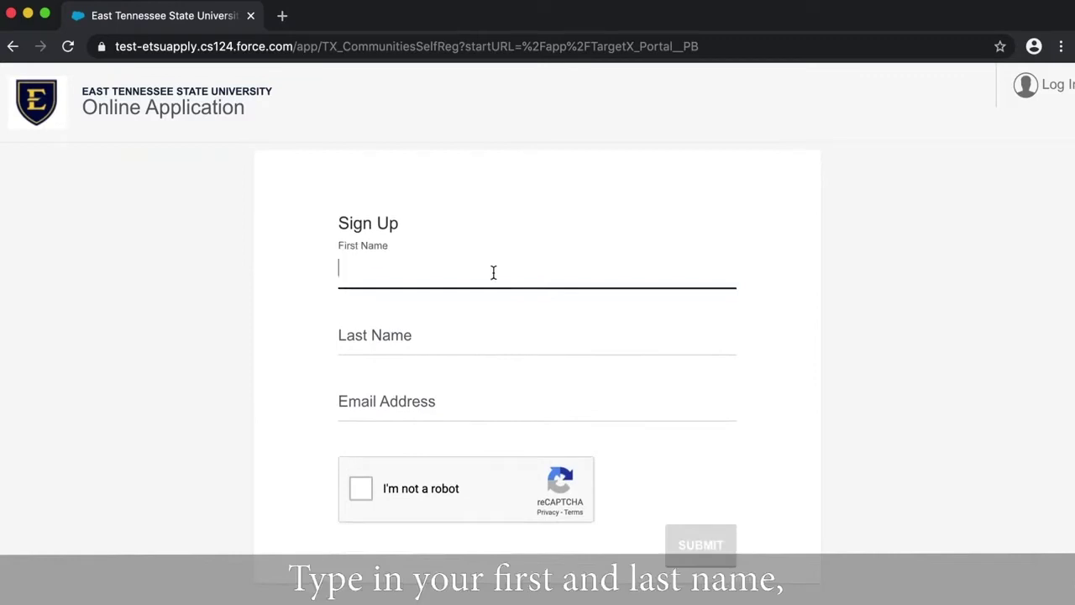
text(Bucky)
click(482, 333)
text(Bucc)
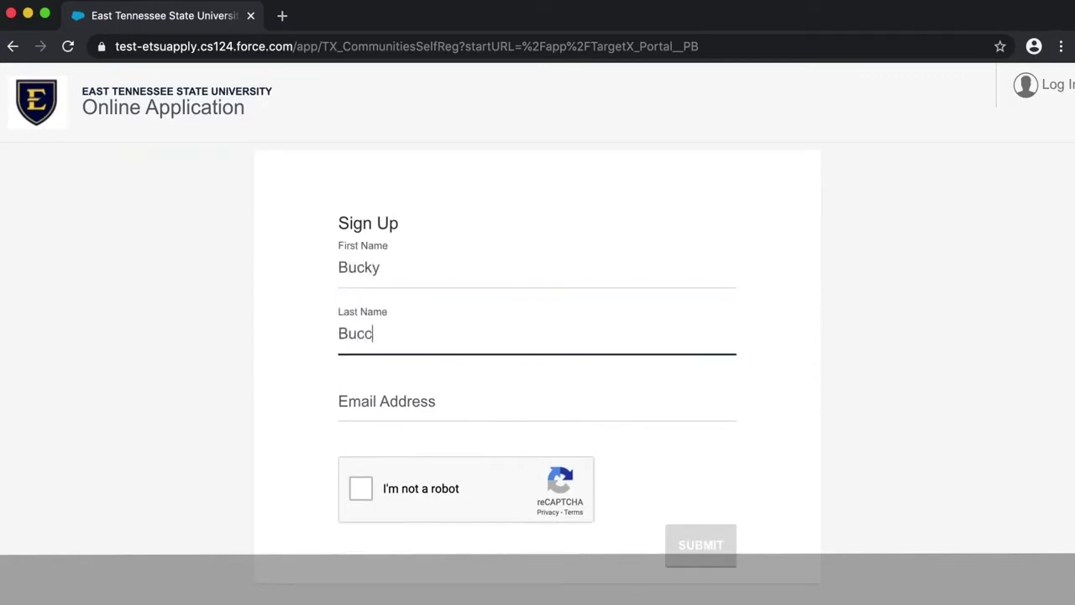
text(aneer)
click(489, 401)
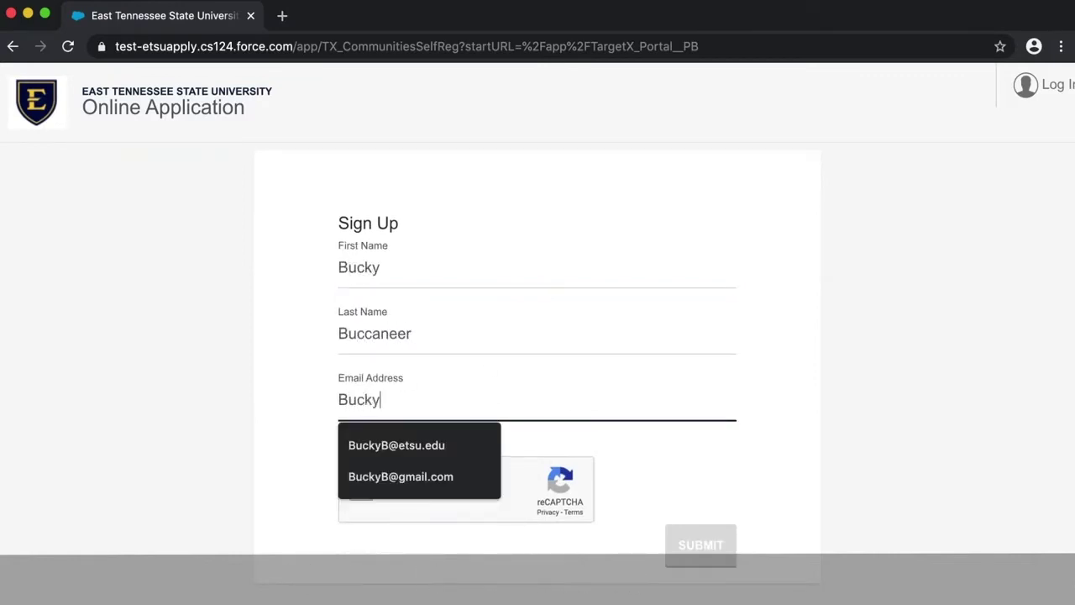
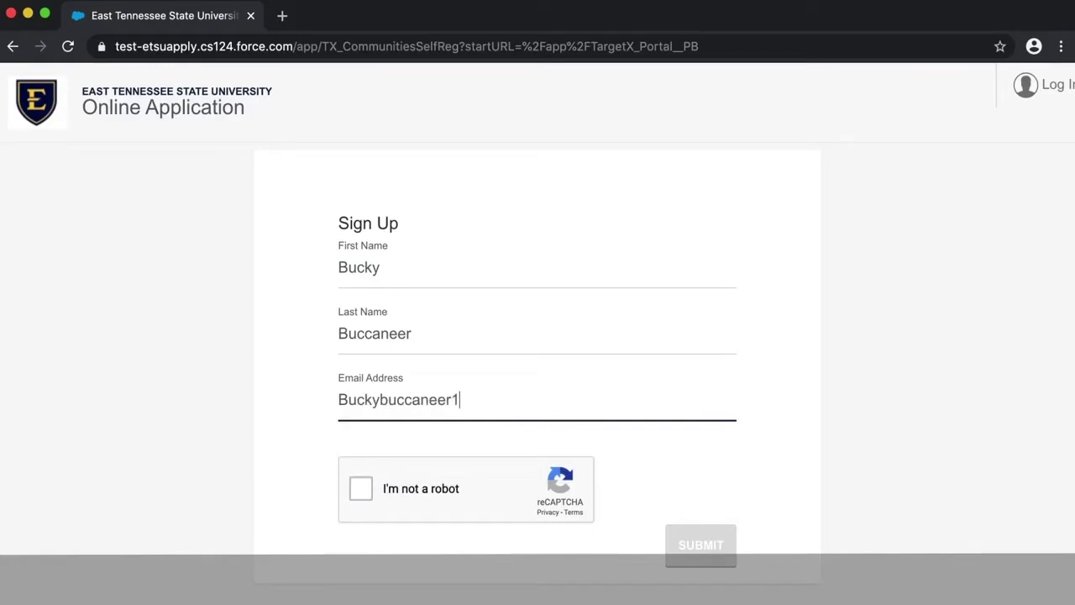
- Pass the traffic-light reCAPTCHA challenge and submit the registration
click(475, 486)
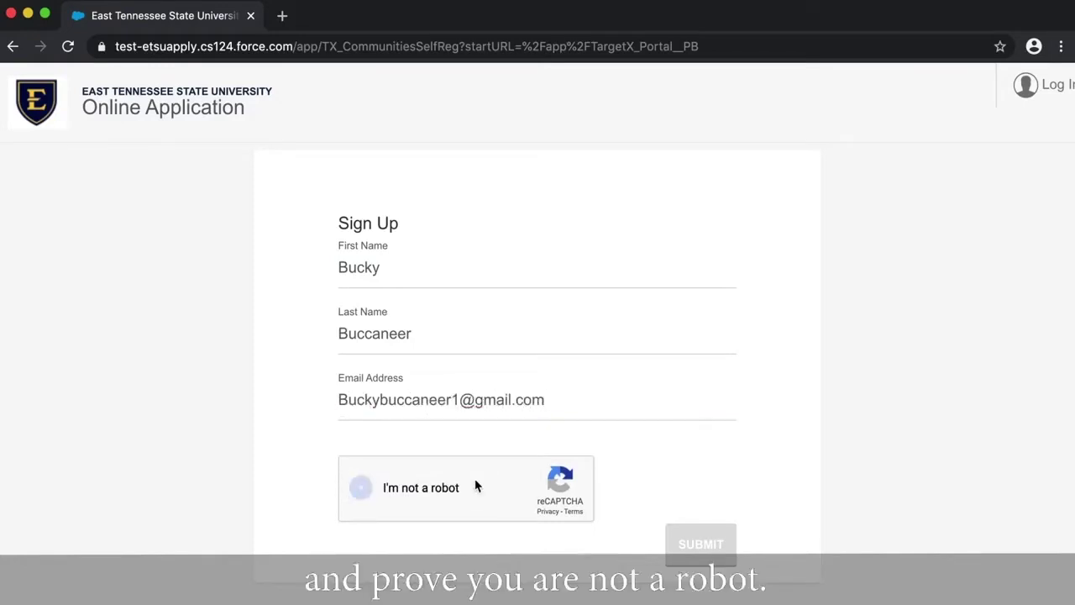
click(596, 327)
click(675, 330)
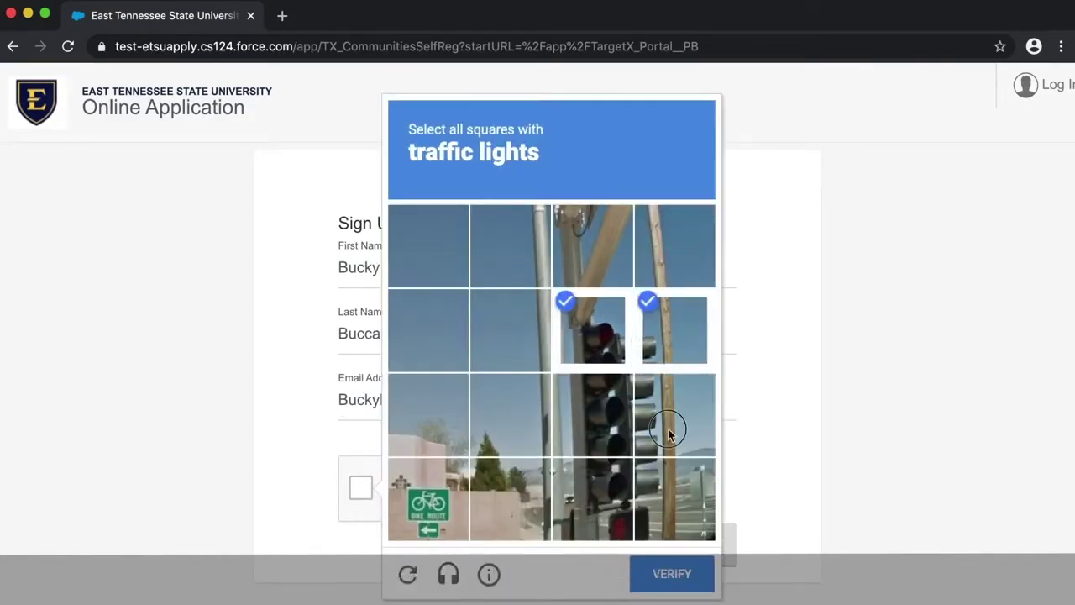
click(675, 415)
click(593, 414)
click(593, 498)
click(663, 498)
click(672, 573)
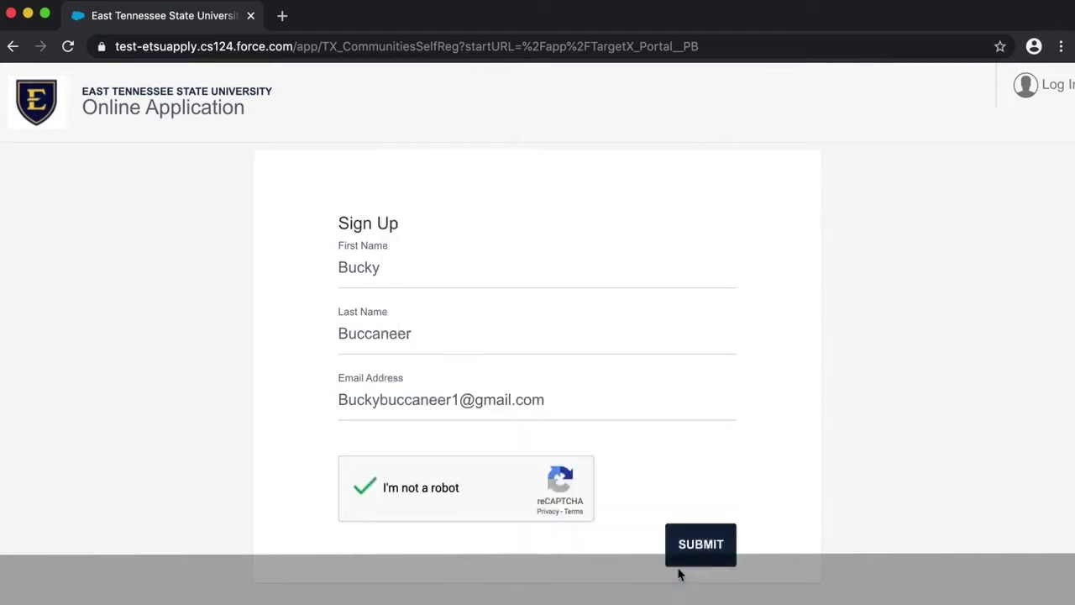
click(694, 556)
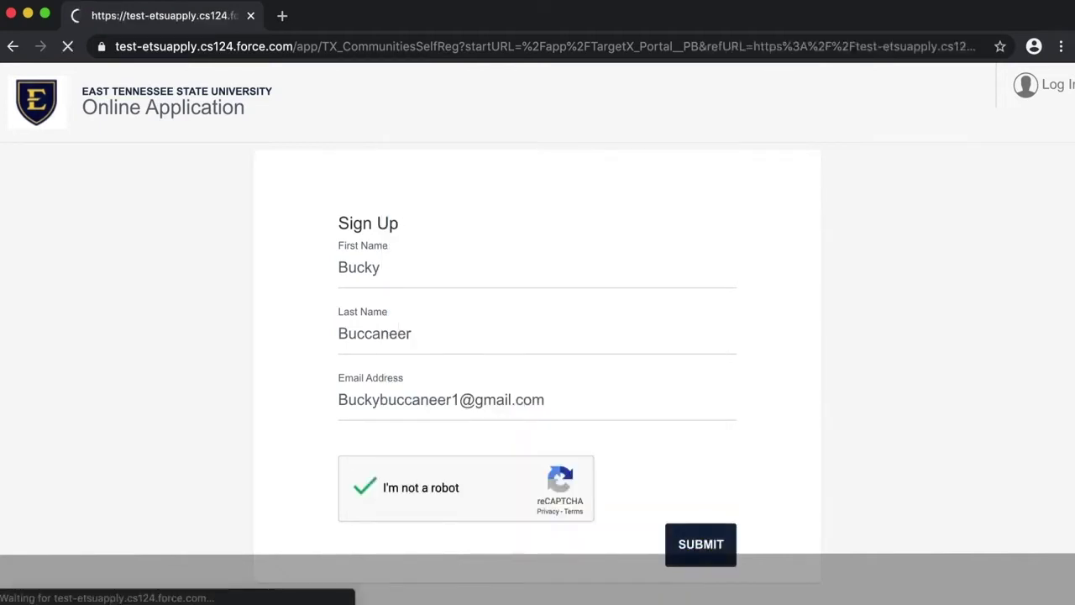
scroll(699, 537, down, 3)
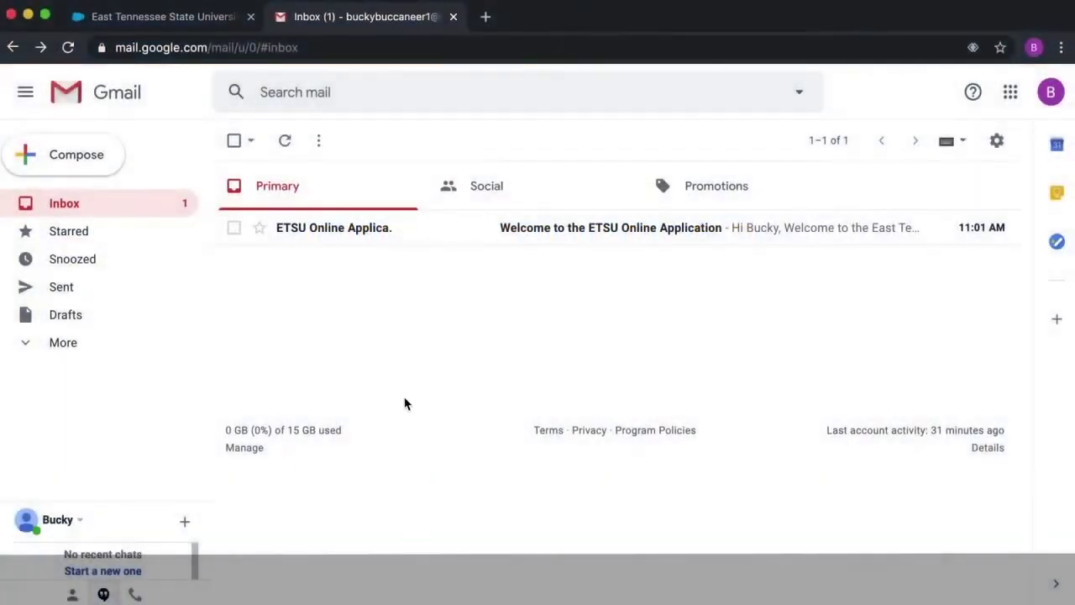
- Open the 'Welcome to the ETSU Online Application' email in the Gmail Primary inbox
click(353, 233)
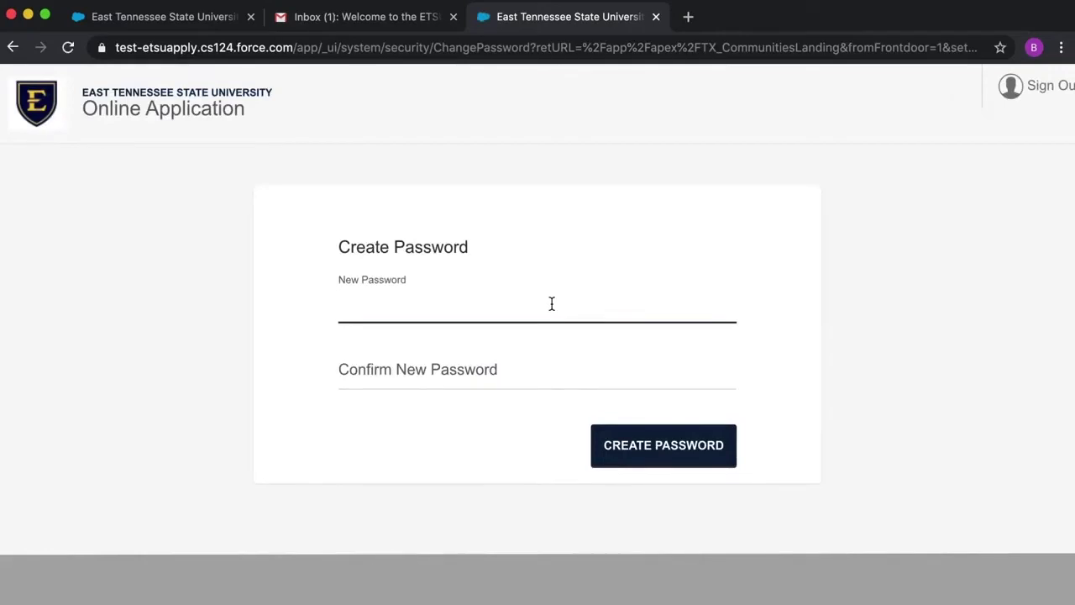
- Enter the account password in both New Password and Confirm New Password, then create it
text(•••••••••)
click(557, 374)
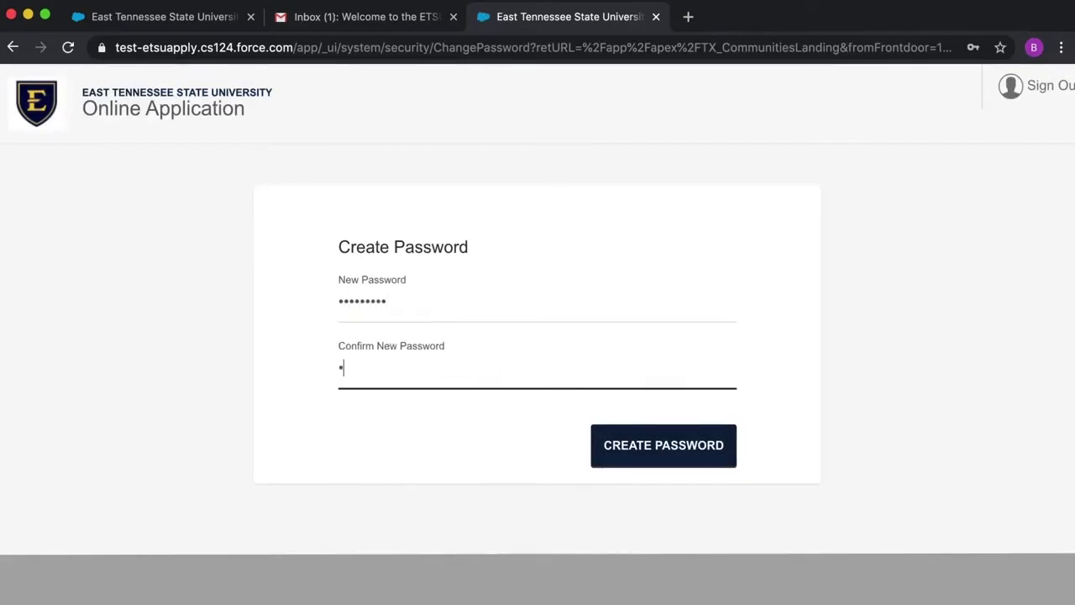
text(•••••••••)
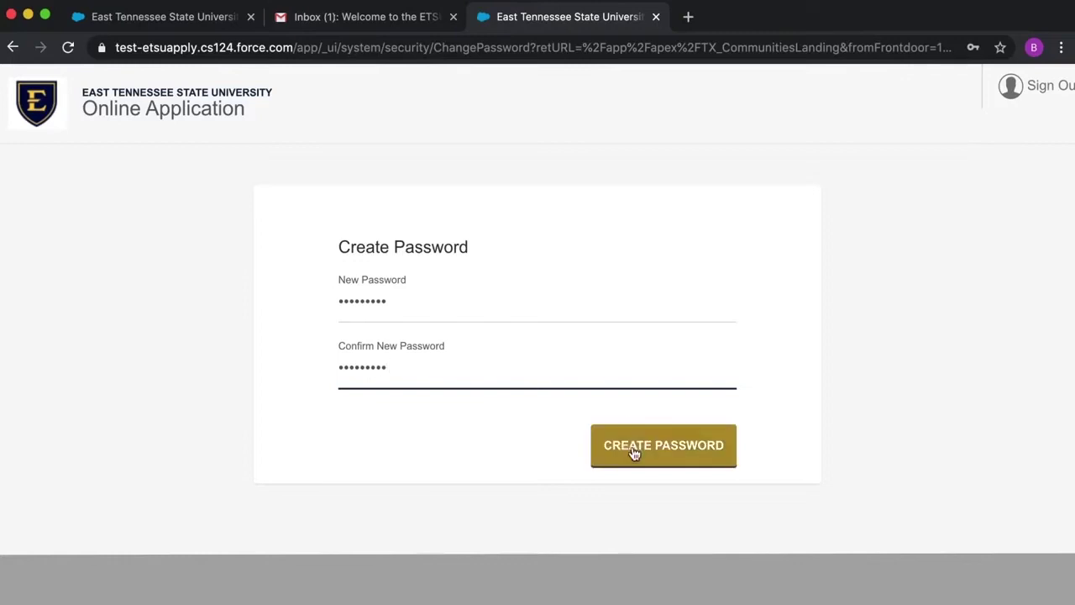
click(636, 452)
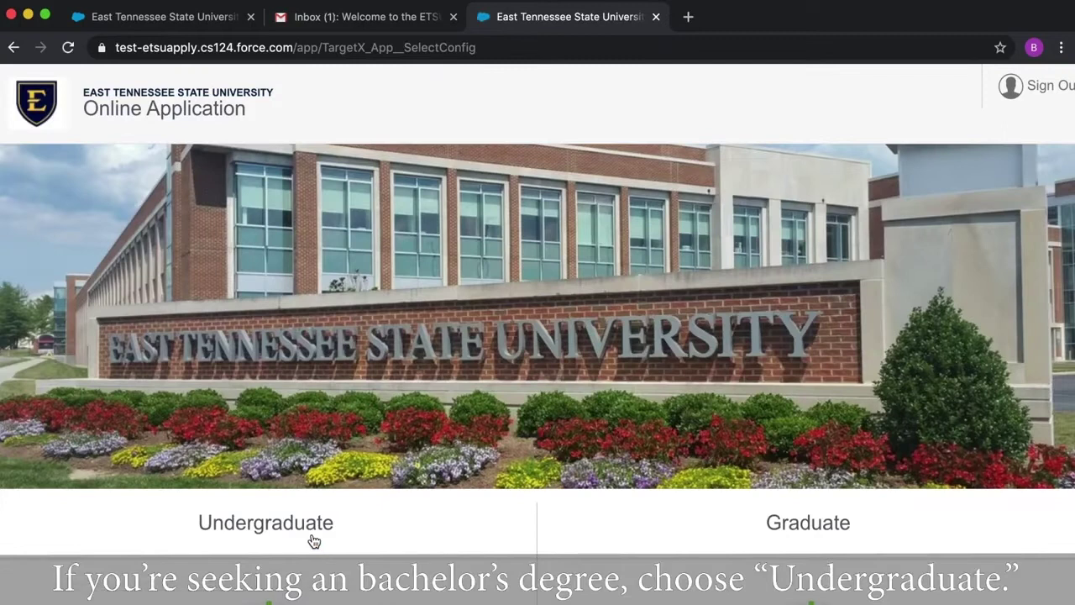
- Start a new Undergraduate application
scroll(314, 541, down, 5)
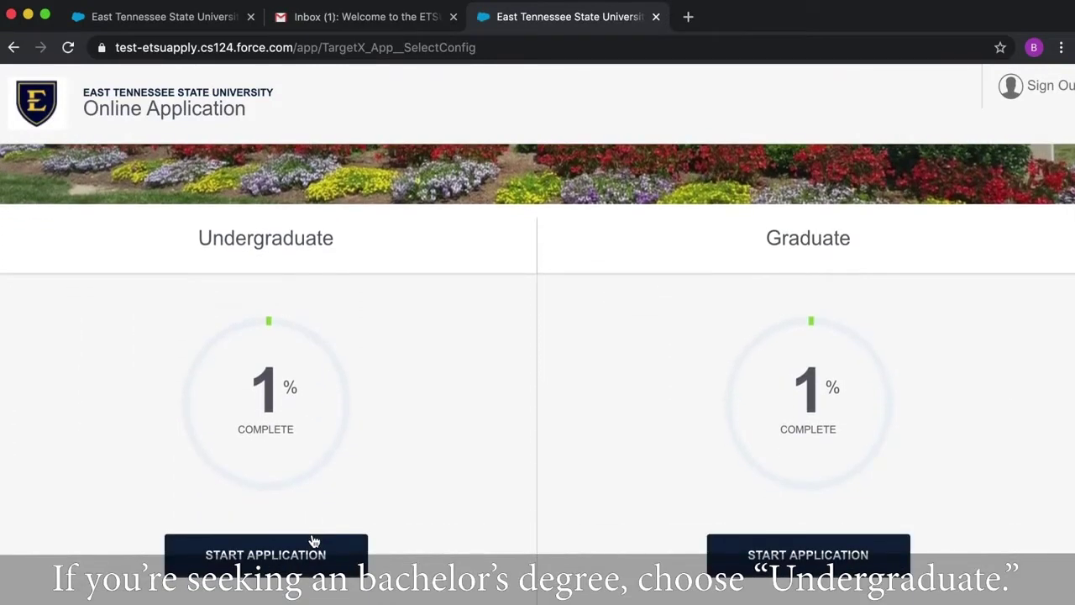
click(264, 558)
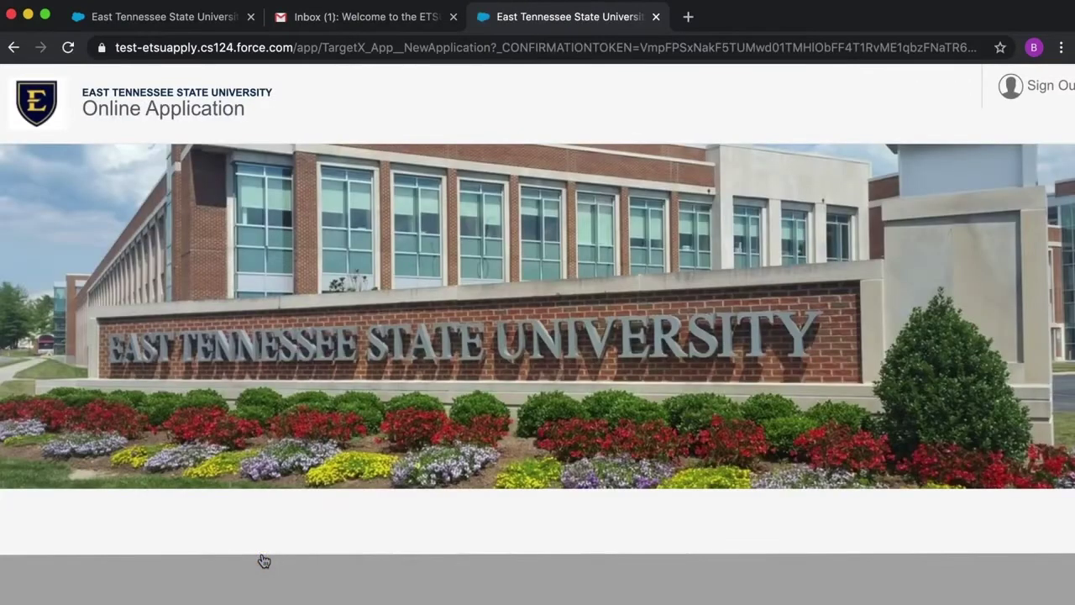
- Start a Freshman application for the UG Fall 2020 term
scroll(487, 512, down, 5)
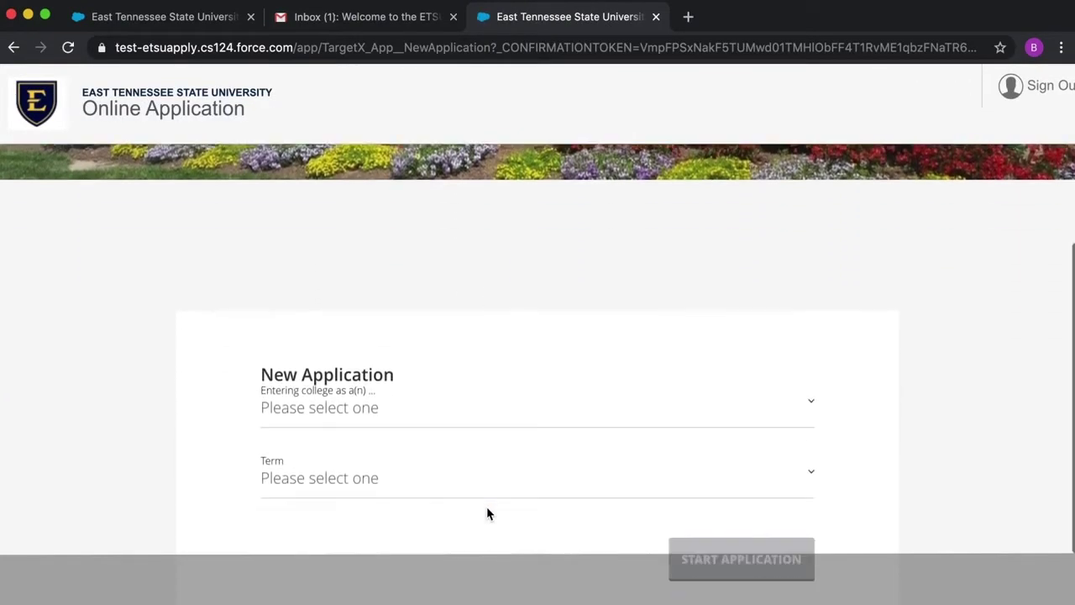
scroll(487, 513, down, 2)
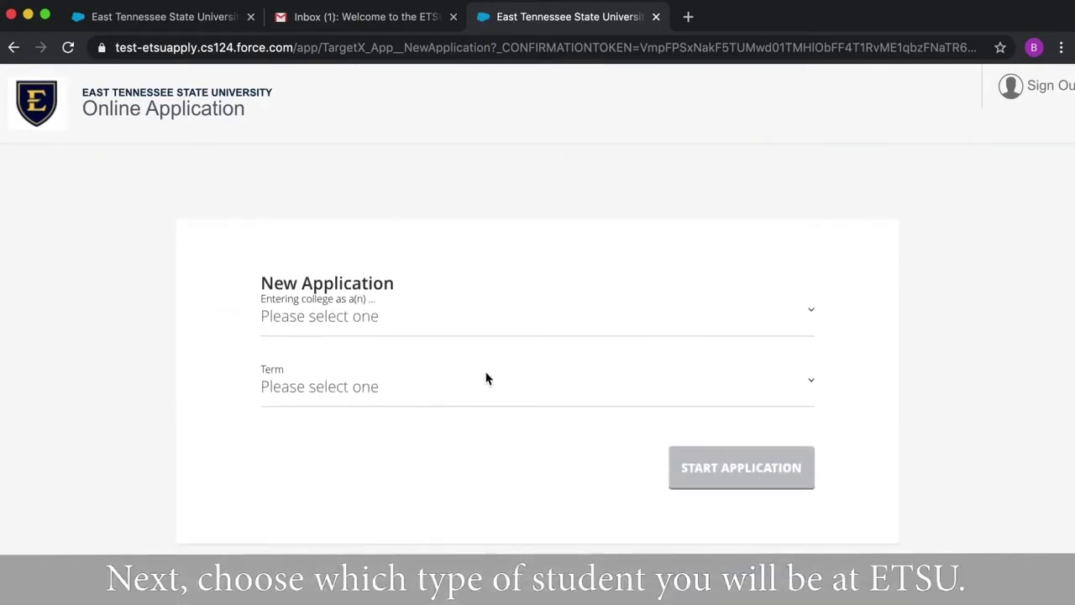
click(483, 327)
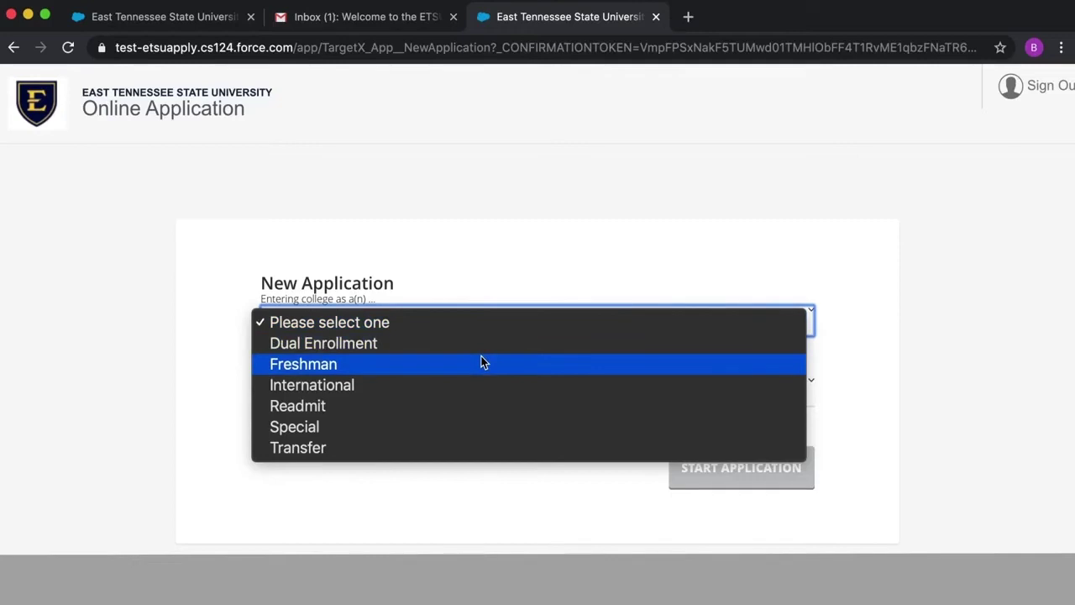
click(483, 362)
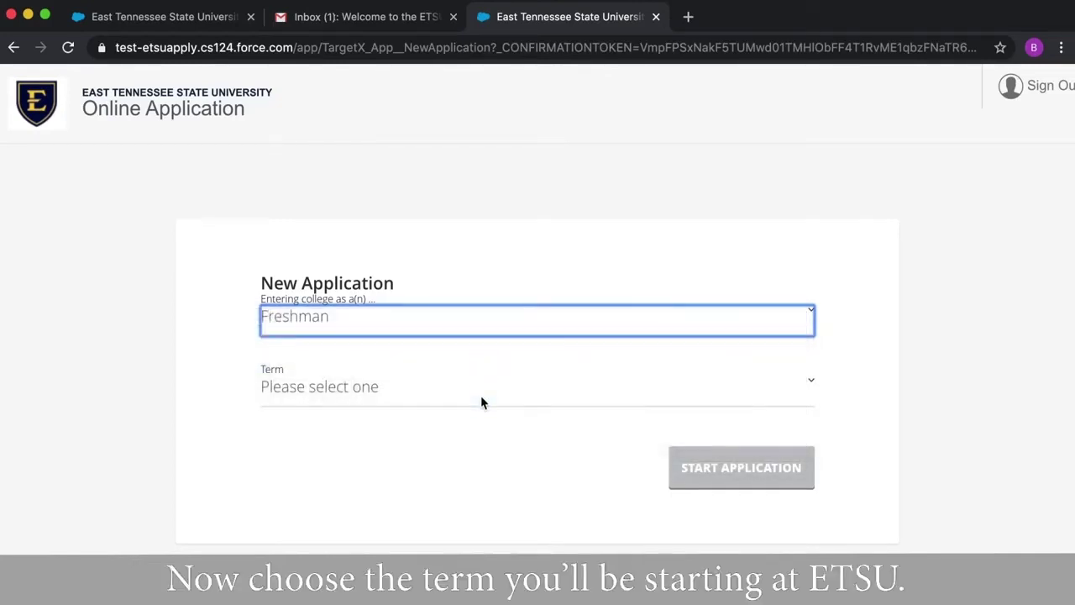
click(481, 403)
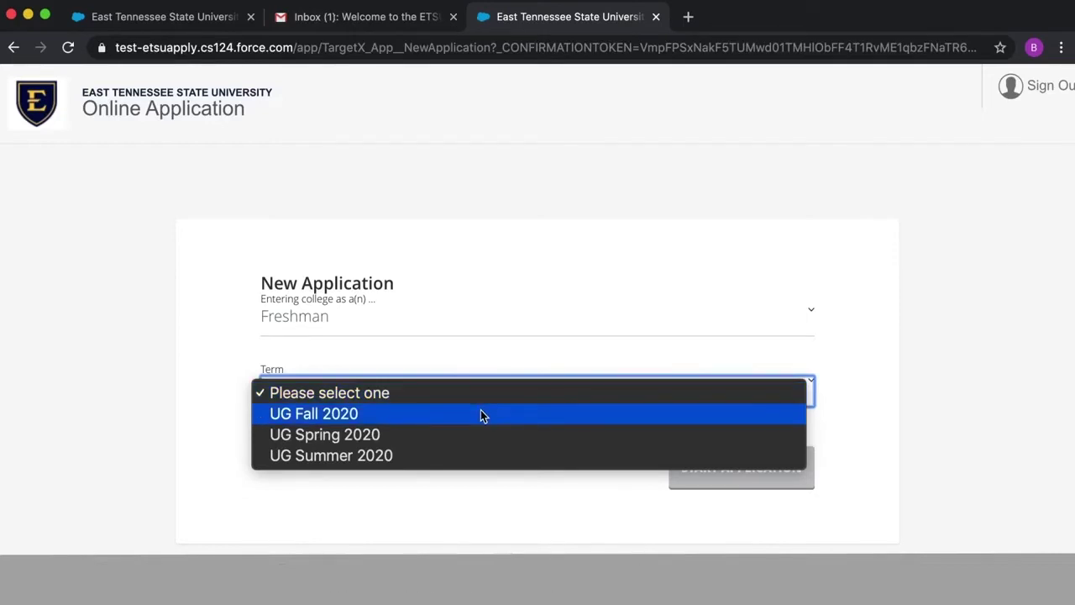
click(483, 414)
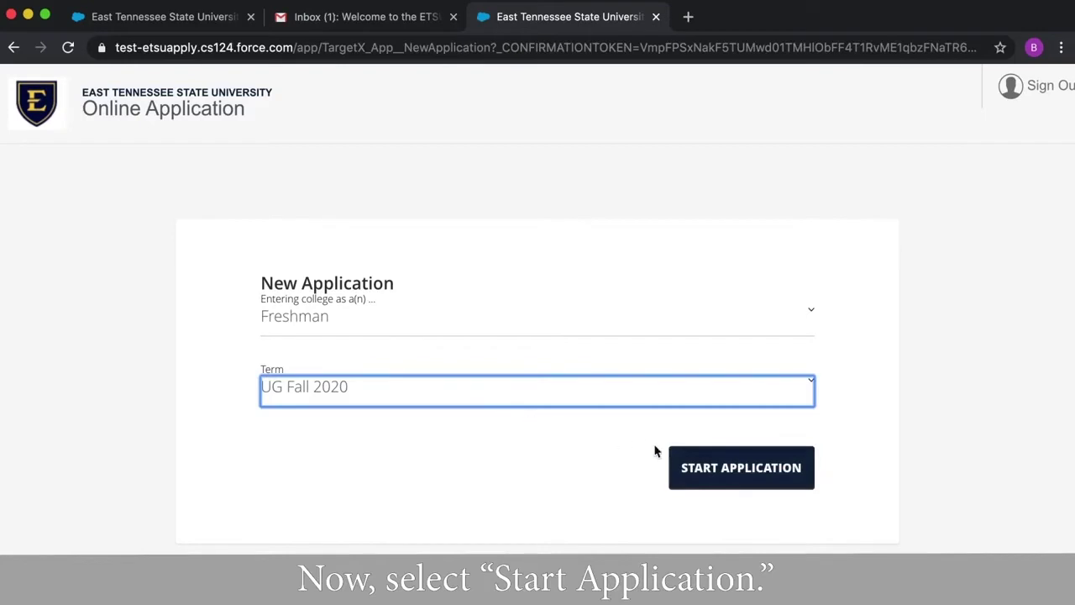
click(715, 472)
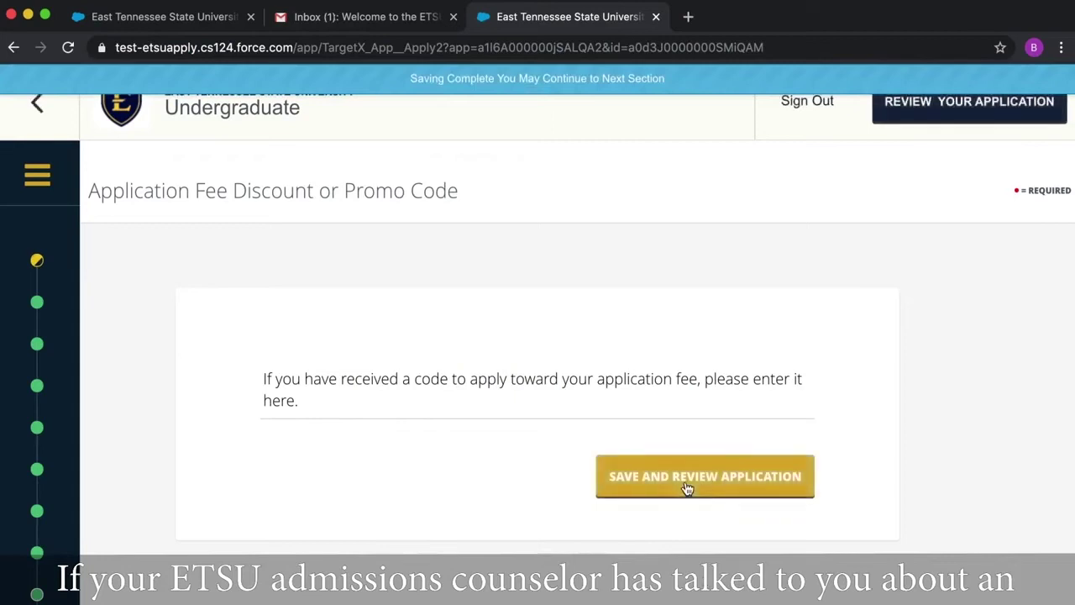
- Leave the discount code blank and save the application to go to review
click(686, 484)
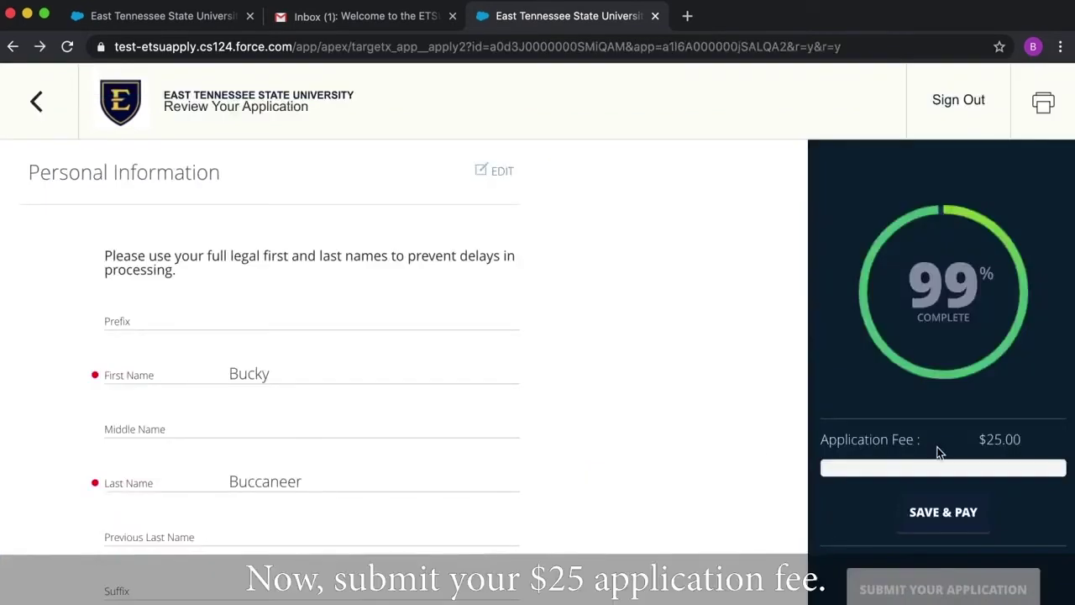
- Save the application and choose Pay Online for the $25.00 fee
scroll(939, 452, down, 1)
click(941, 447)
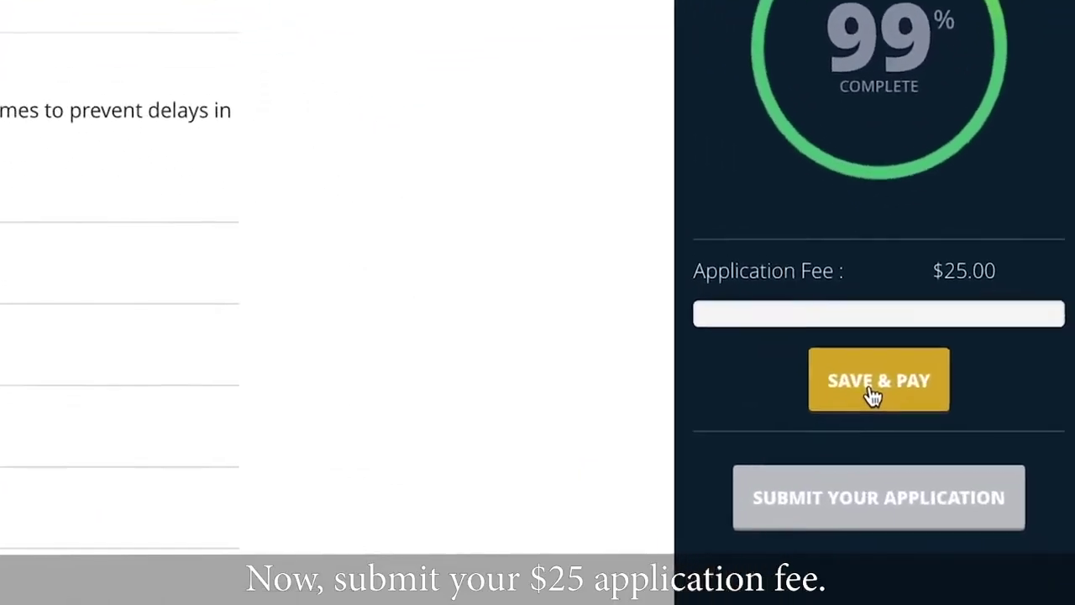
click(874, 394)
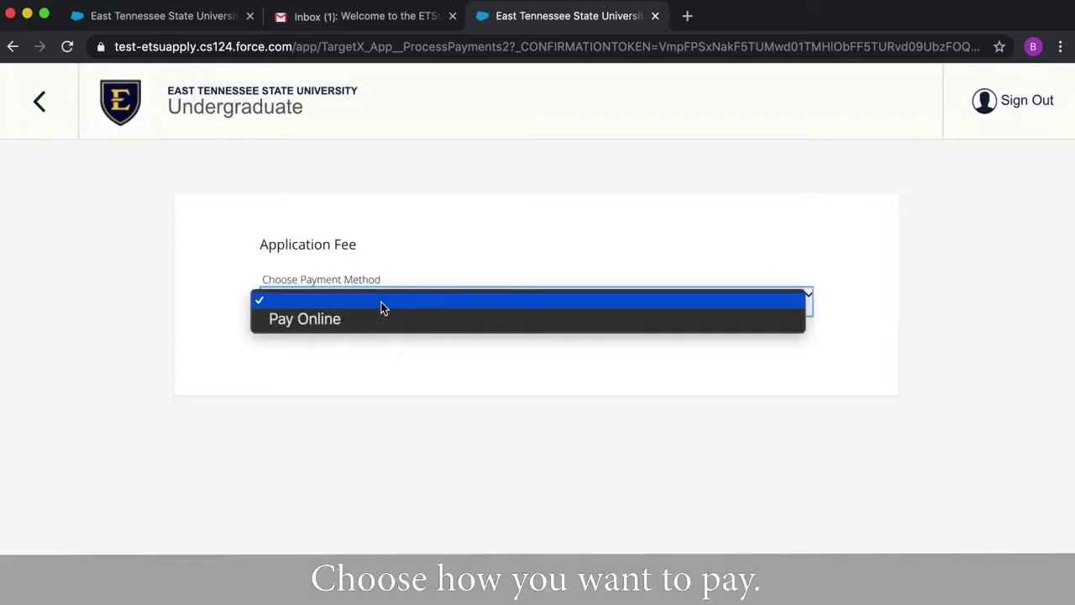
click(380, 321)
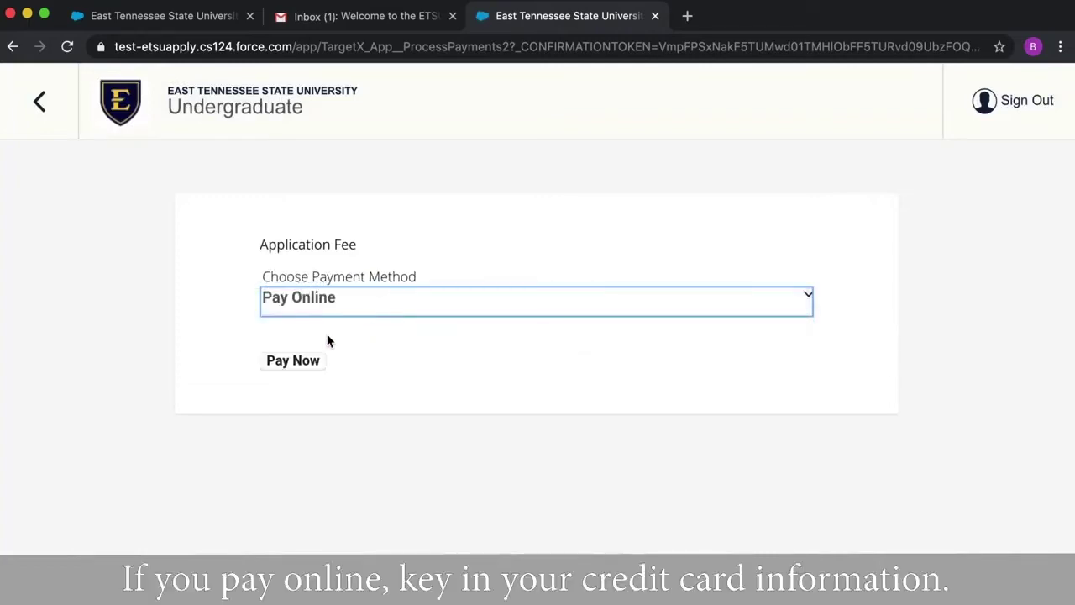
click(300, 367)
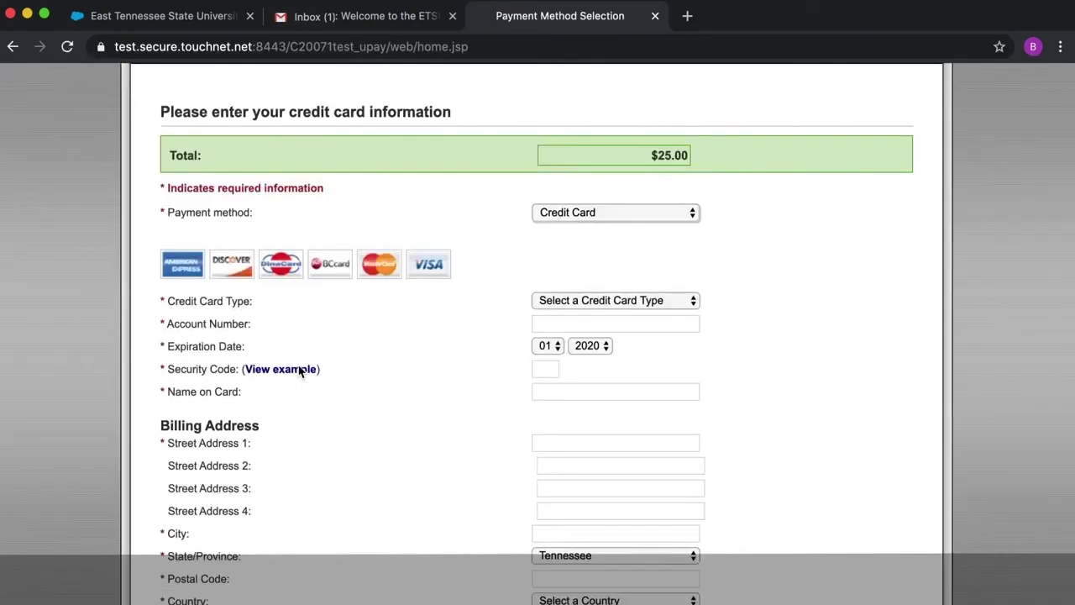
- Choose Mastercard, enter the card number and set the expiration to 04/2026
click(556, 304)
click(560, 345)
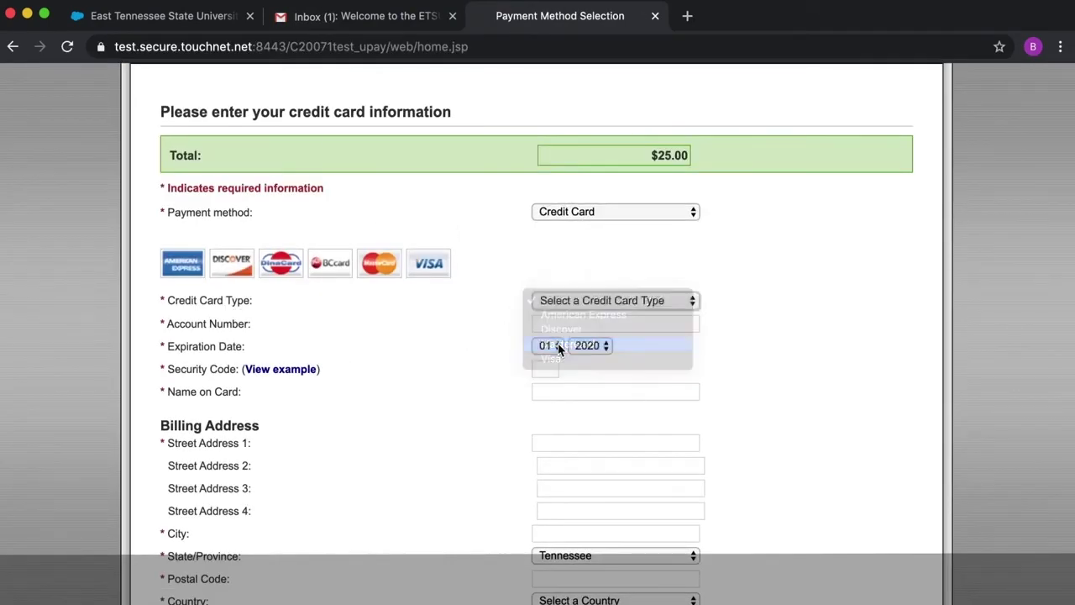
click(553, 326)
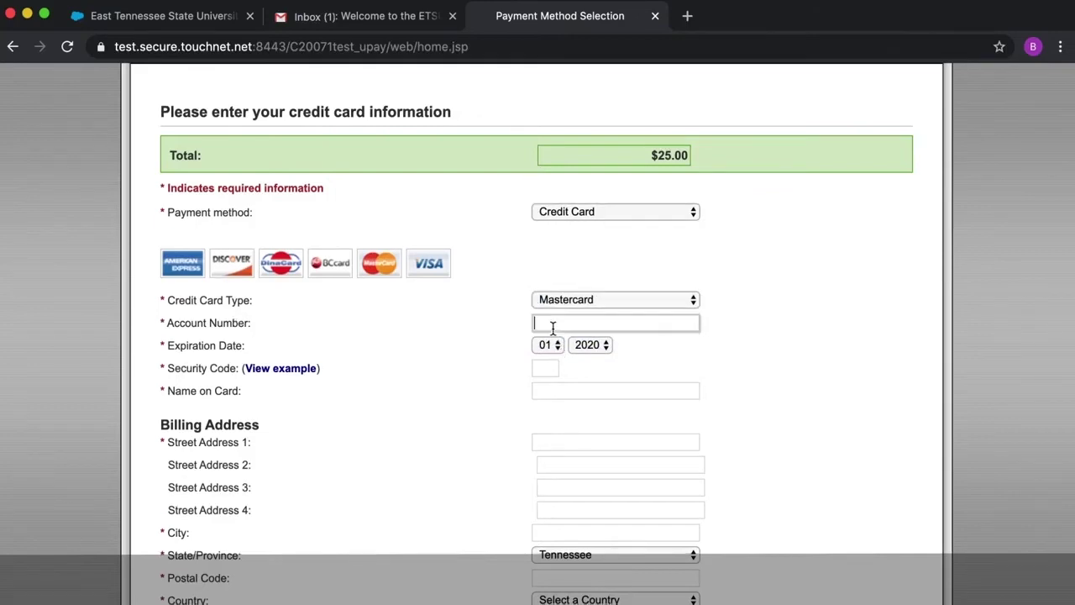
text(5555555555)
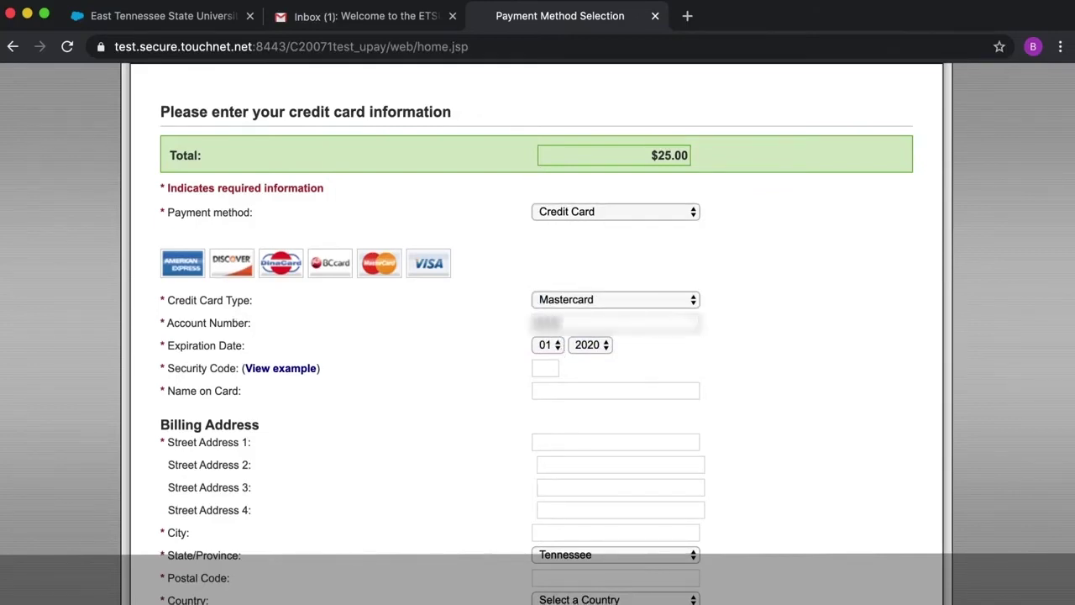
text(554444)
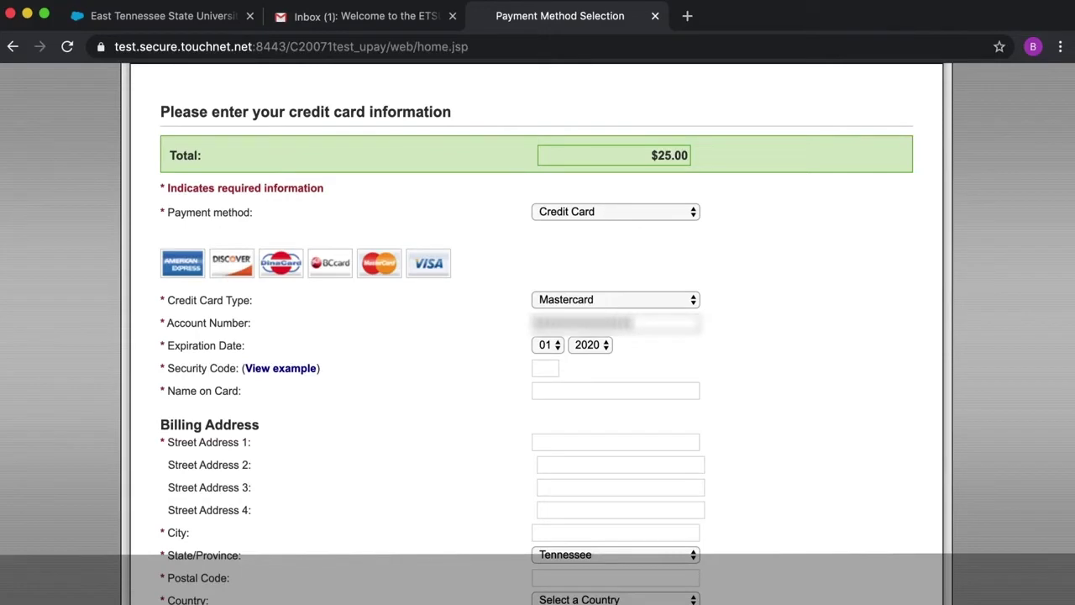
click(546, 344)
click(548, 388)
click(590, 345)
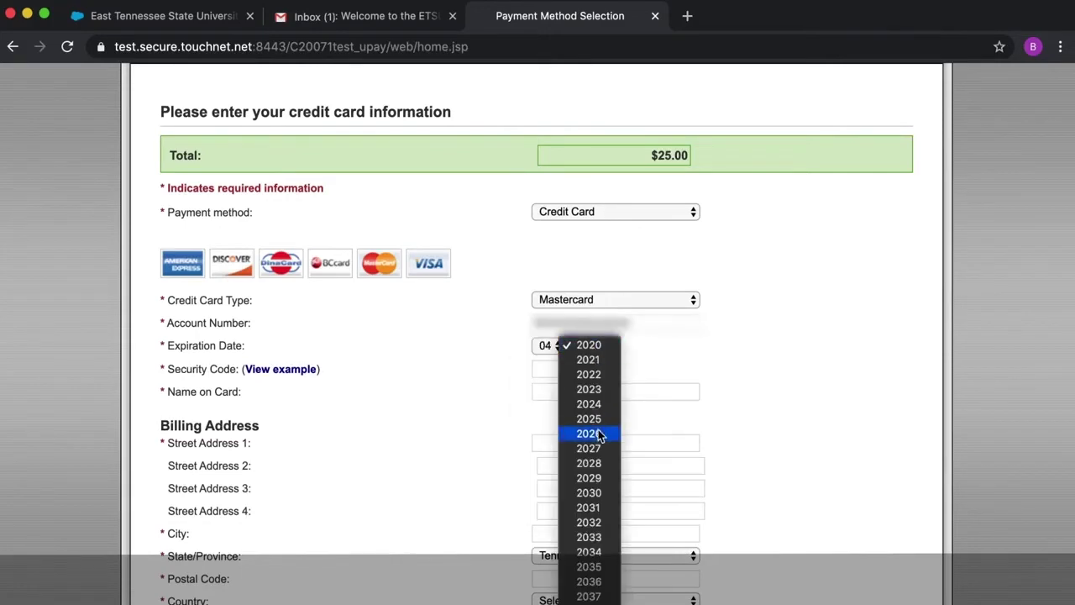
click(592, 433)
- Enter the card security code and the cardholder's name
click(545, 369)
text(123)
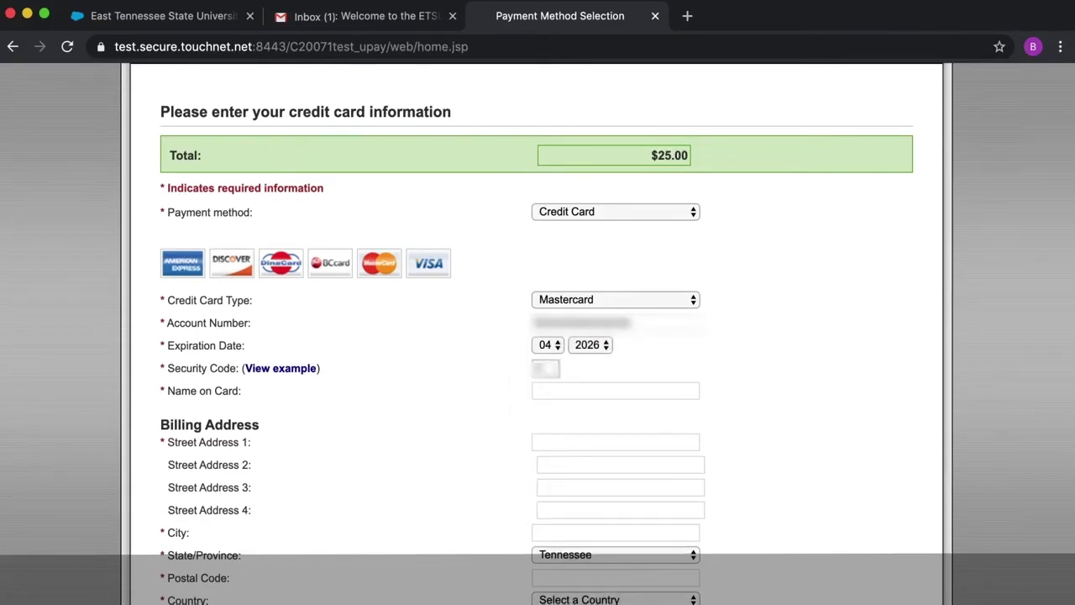
click(551, 387)
text(Bucky Buccaneer)
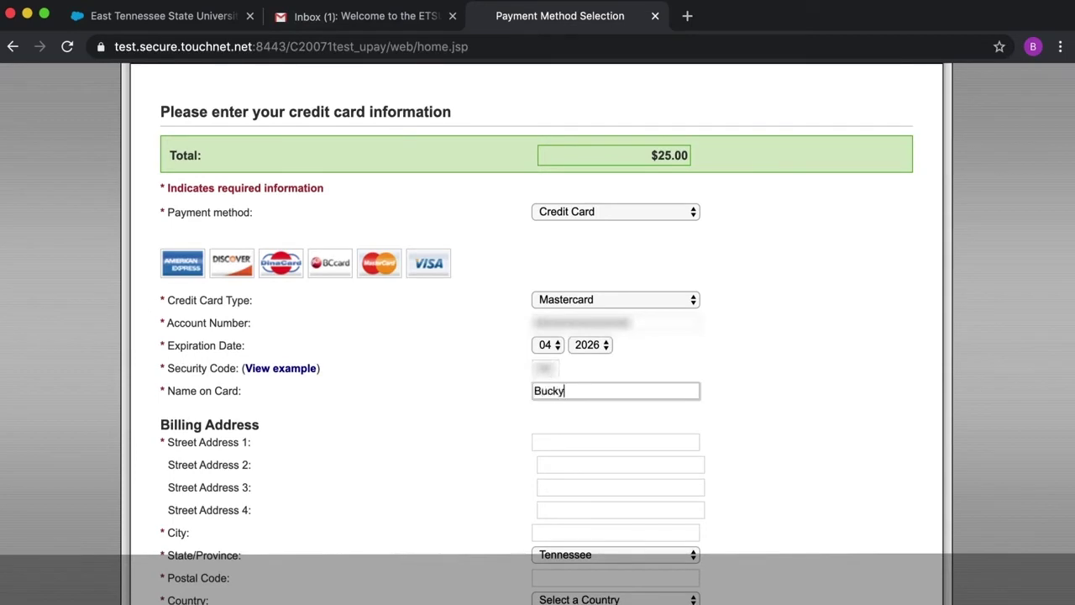
- Fill in the billing street address, Johnson City, postal code and United States as country
click(565, 444)
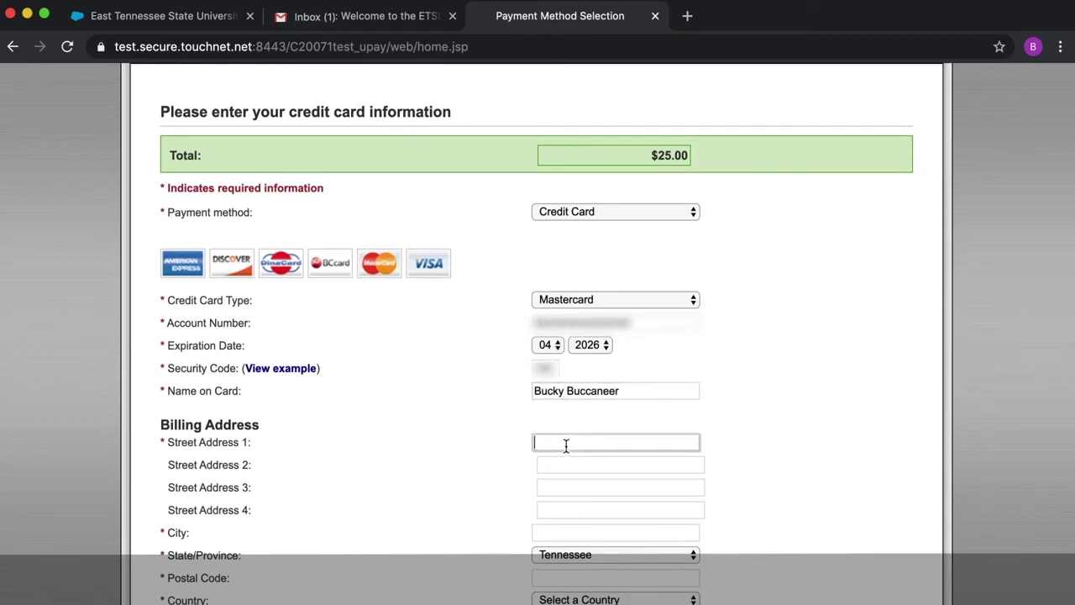
text(Buccaneer Lane)
scroll(566, 446, down, 1)
scroll(537, 336, down, 1)
click(588, 432)
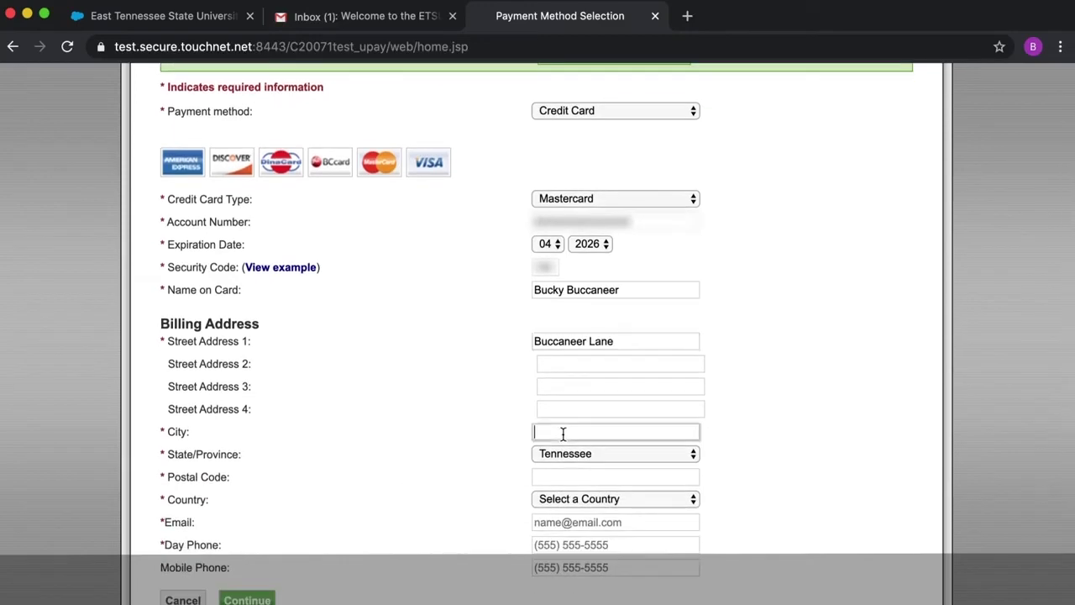
text(Johnson City)
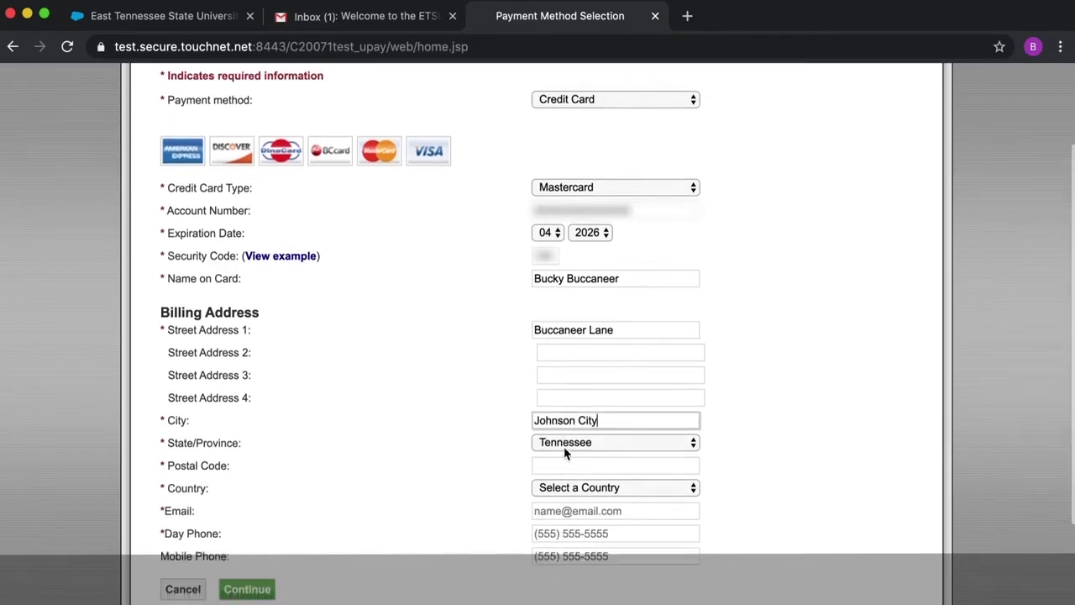
scroll(576, 432, down, 1)
click(588, 411)
text(12345)
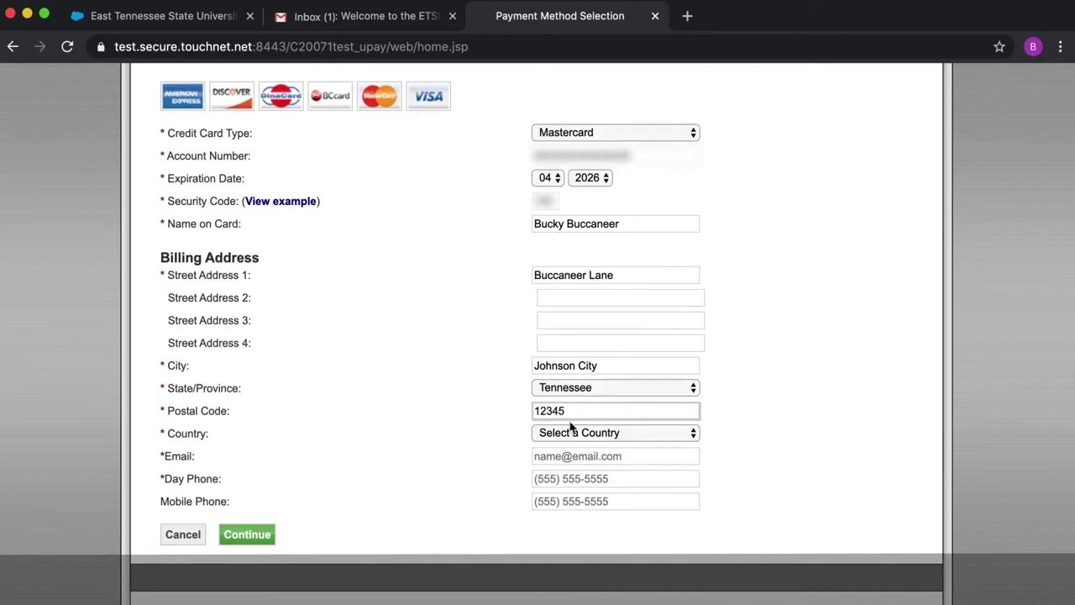
click(570, 429)
scroll(588, 432, down, 10)
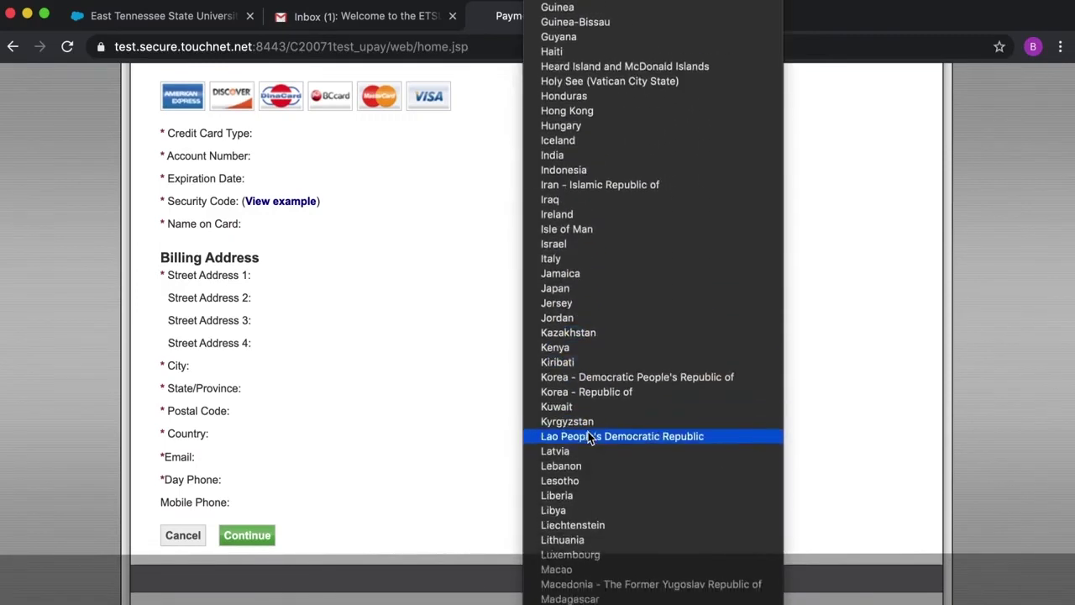
scroll(590, 437, down, 20)
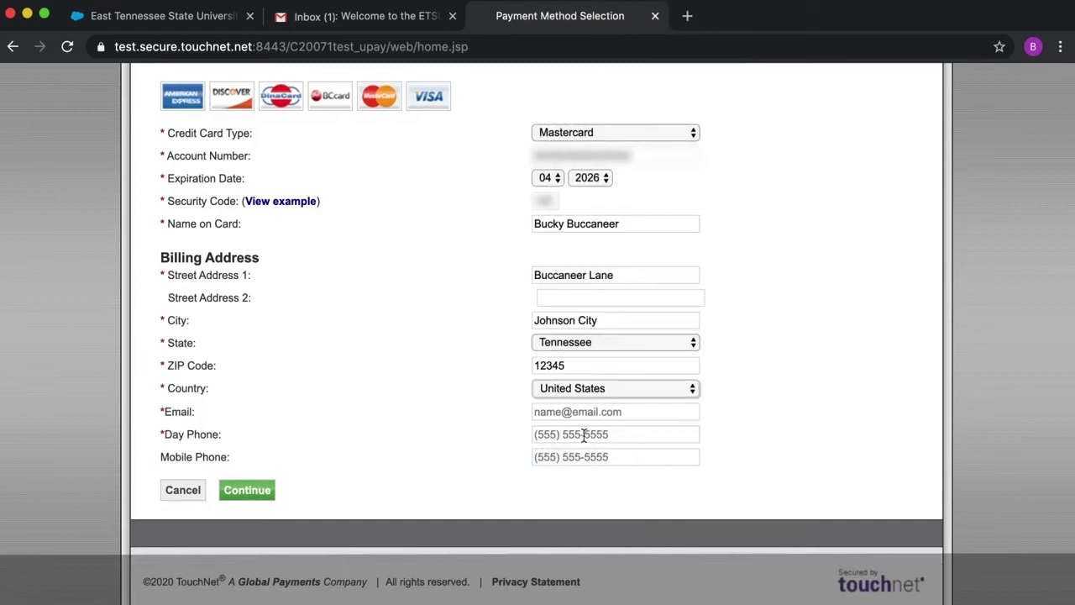
click(616, 411)
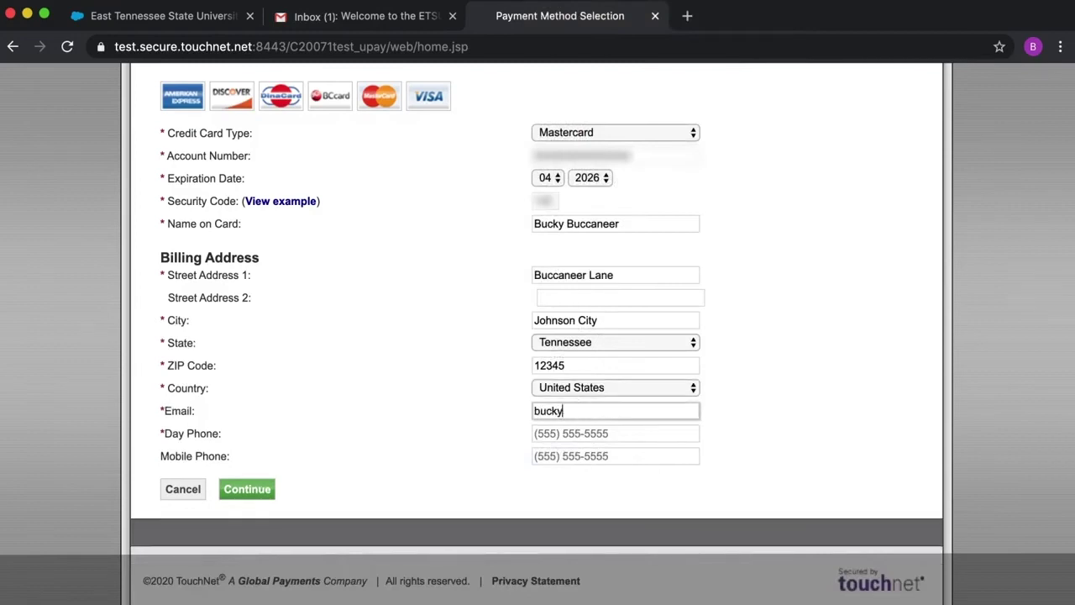
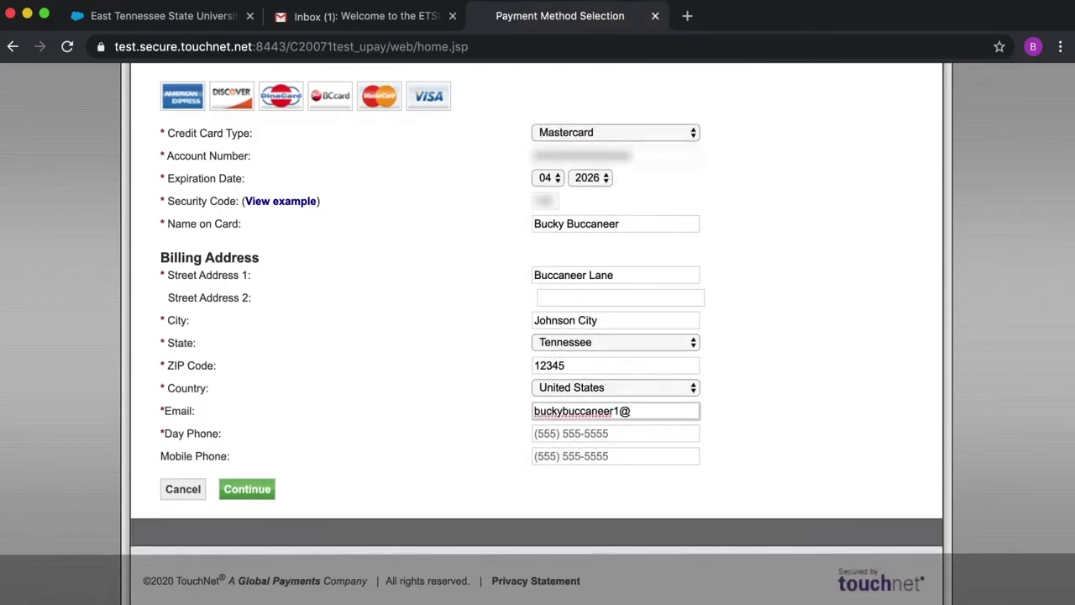
- Add the contact e-mail and day phone, then submit the payment details
key(Tab)
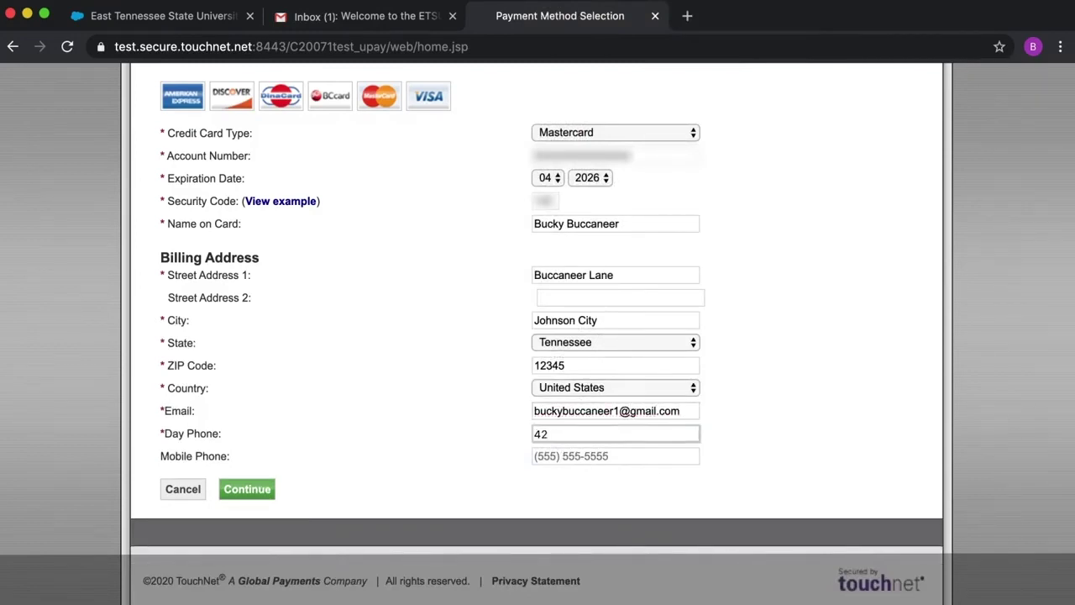
click(262, 494)
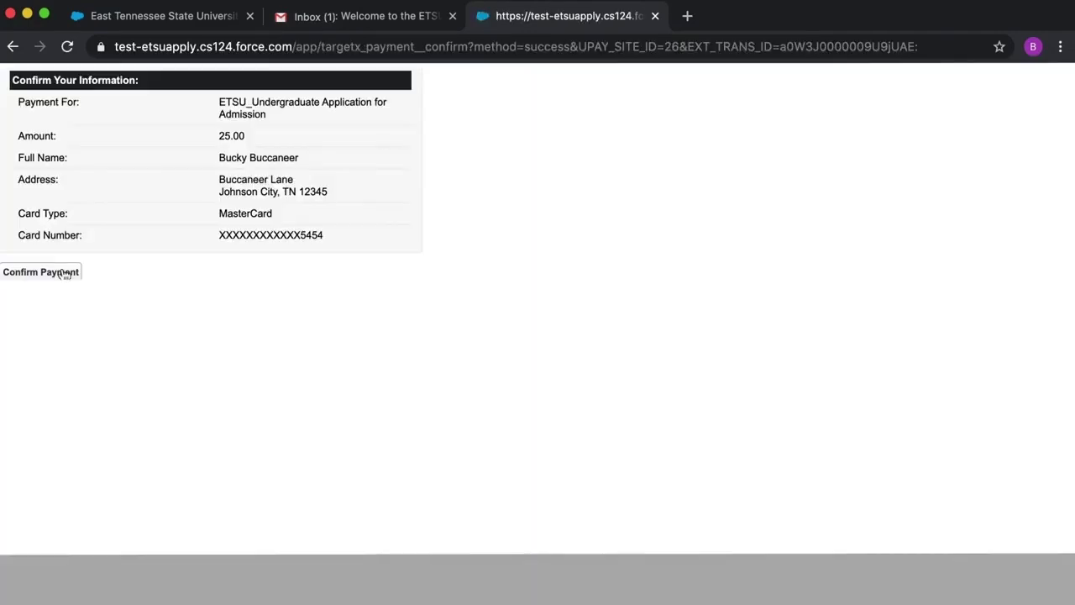
- Confirm the $25.00 application fee payment and submit the completed application from the review page
click(65, 273)
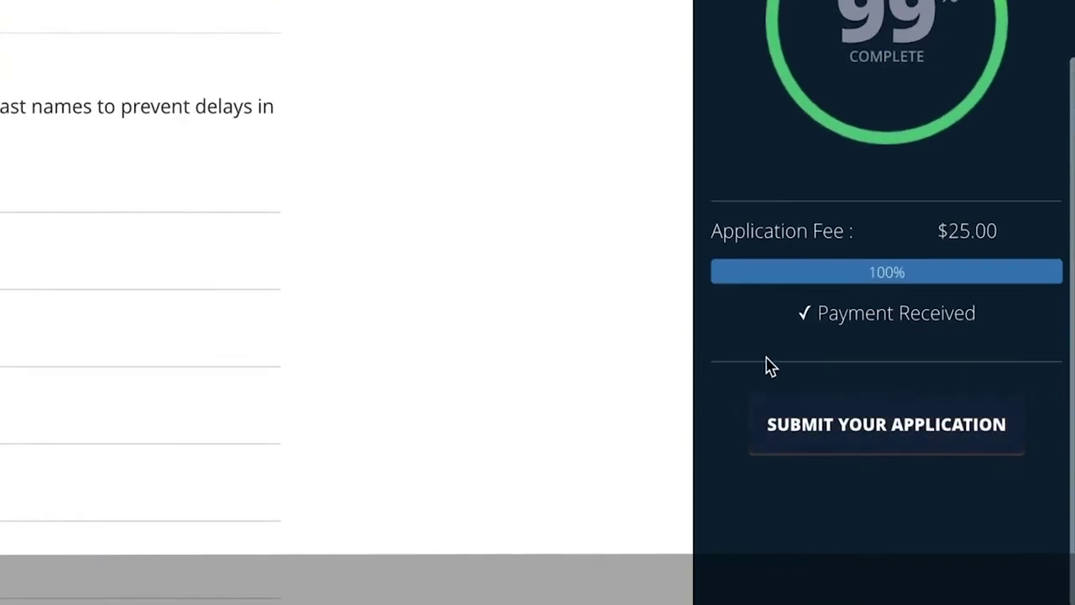
click(921, 450)
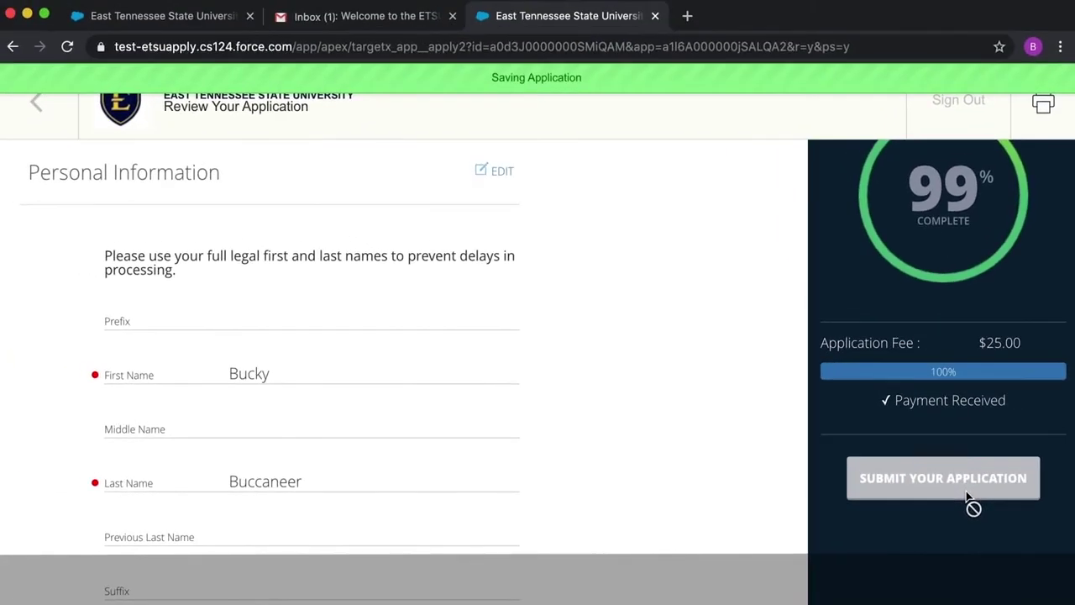
- Sign the Electronic Signature field with the applicant's full name and verify and submit the application
click(968, 497)
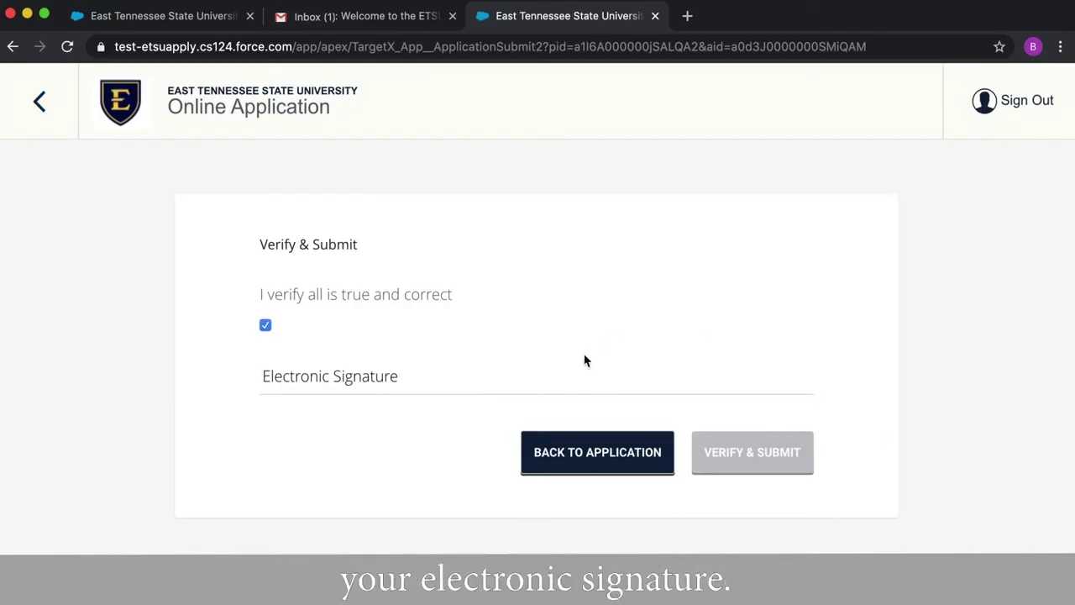
click(588, 380)
text(Buck)
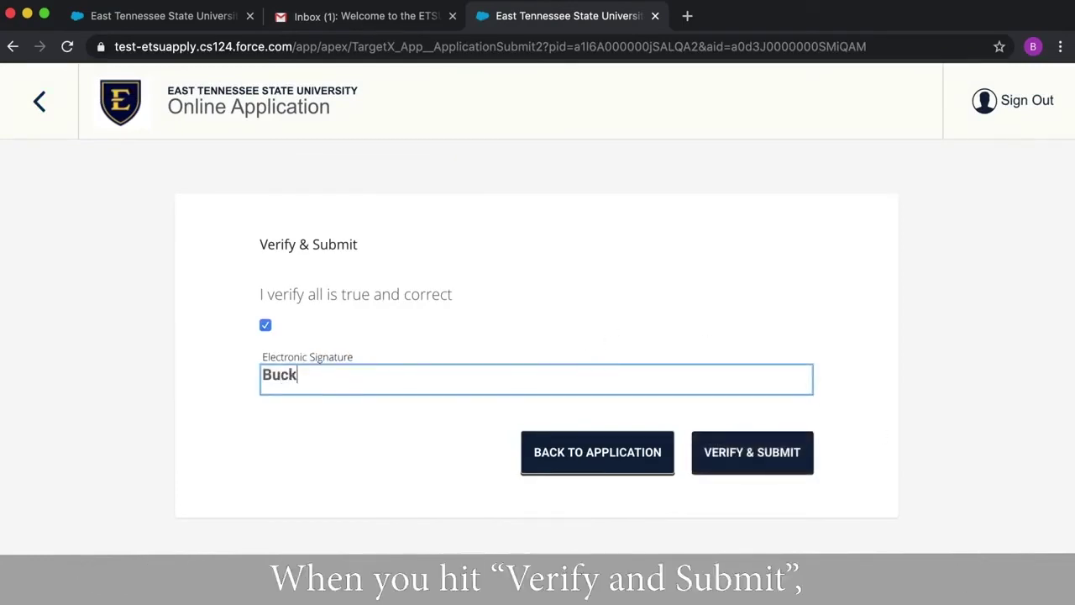
text(y Buccaneer)
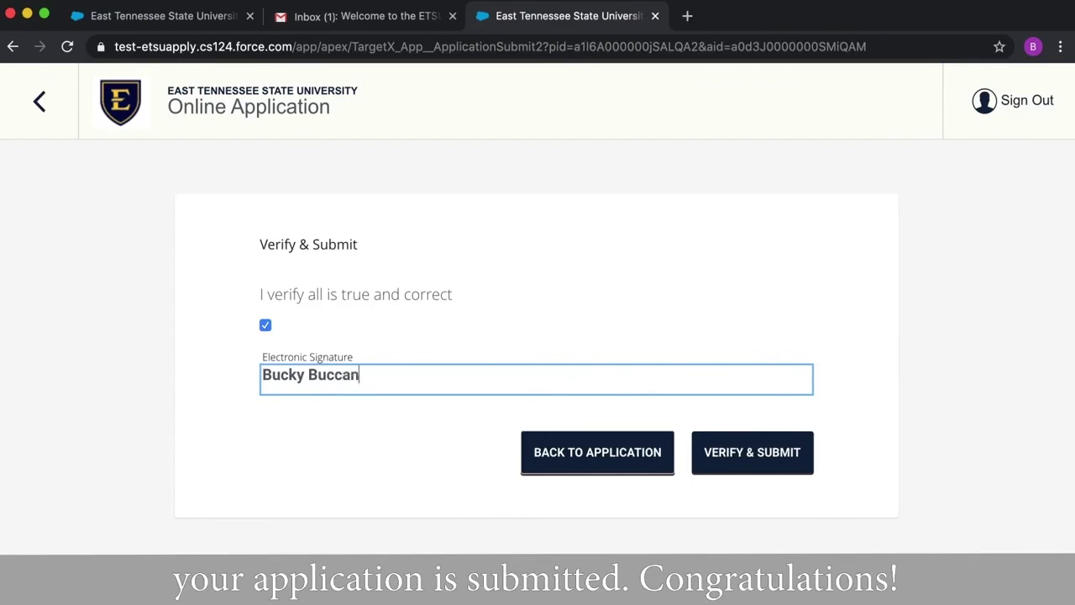
click(788, 458)
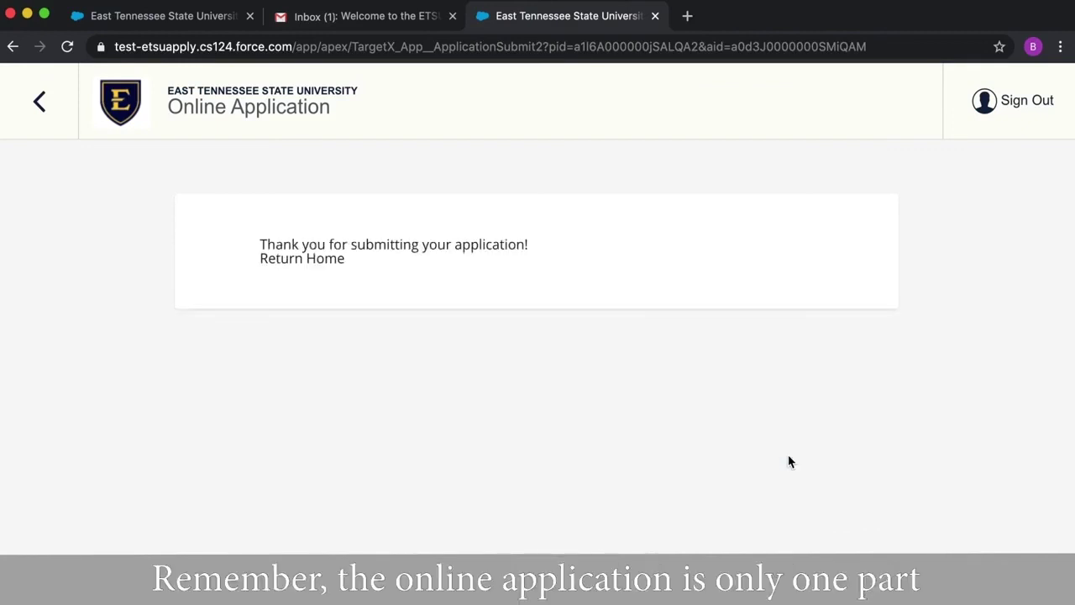